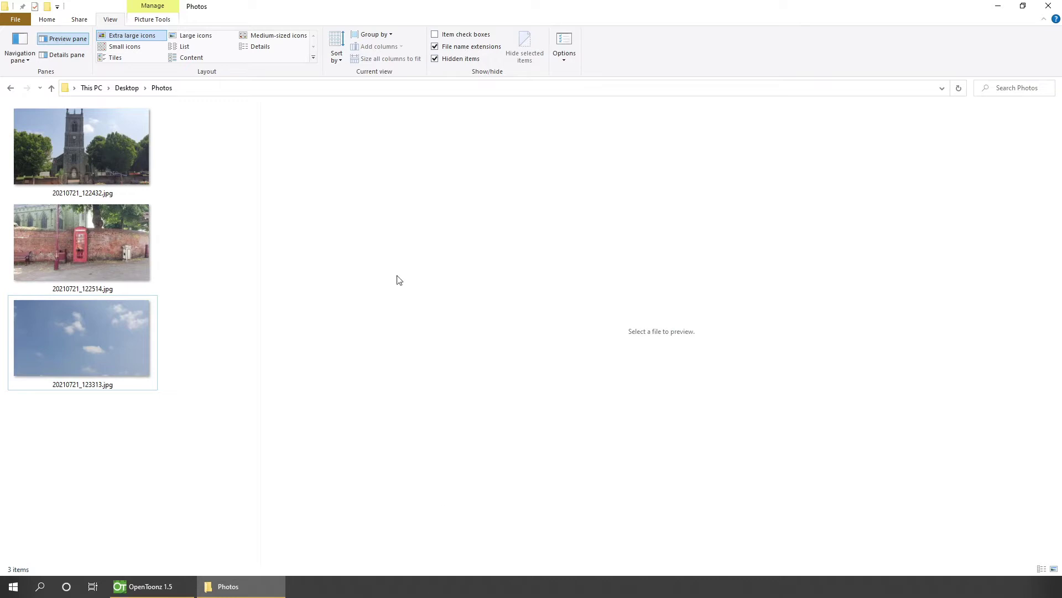
Preview the church, red telephone box and sky photos one after another in File Explorer.
click(105, 129)
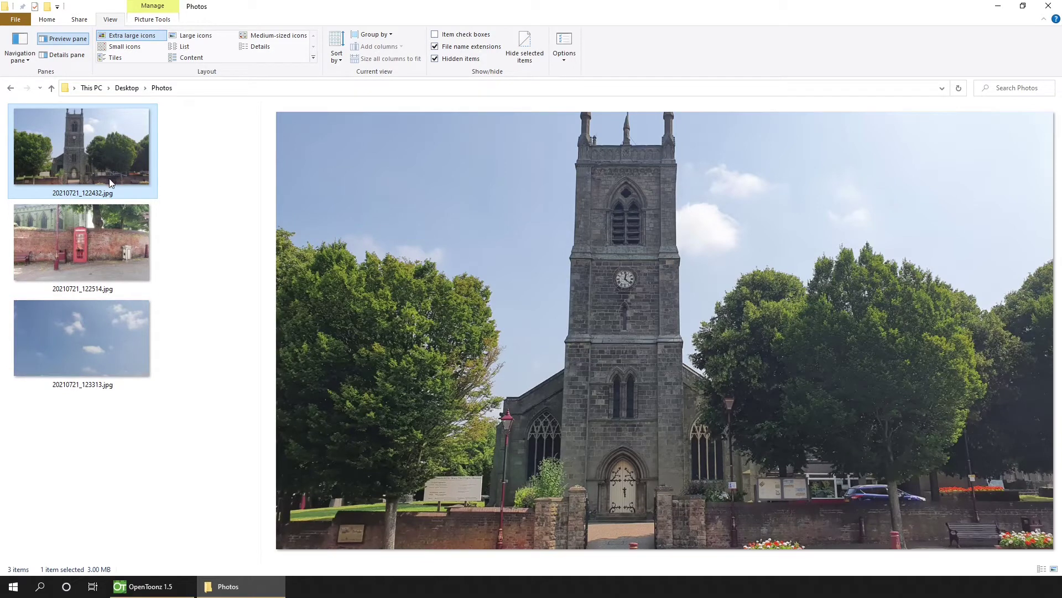
click(90, 227)
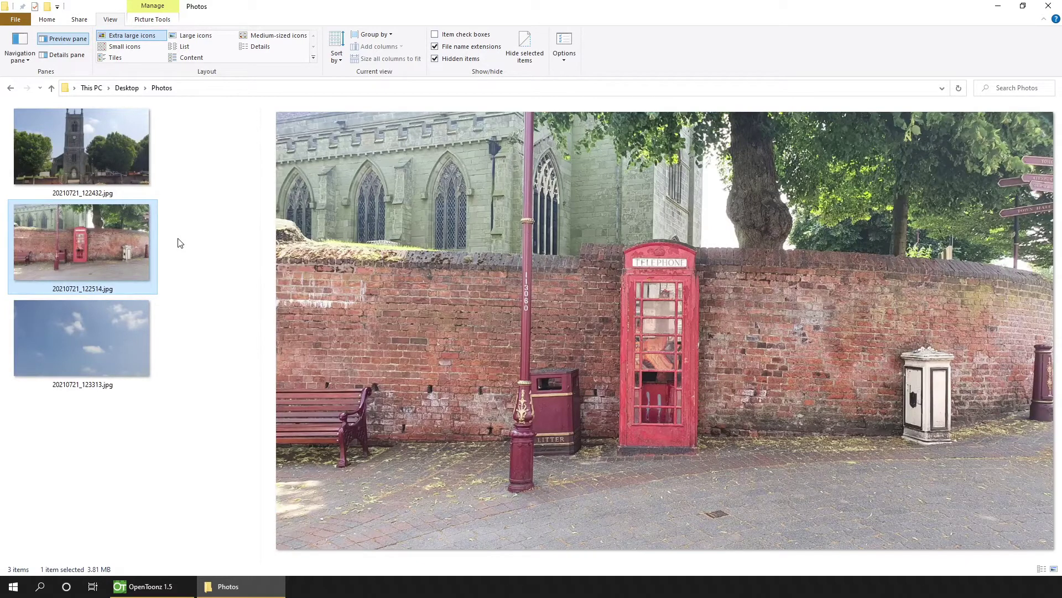
click(104, 328)
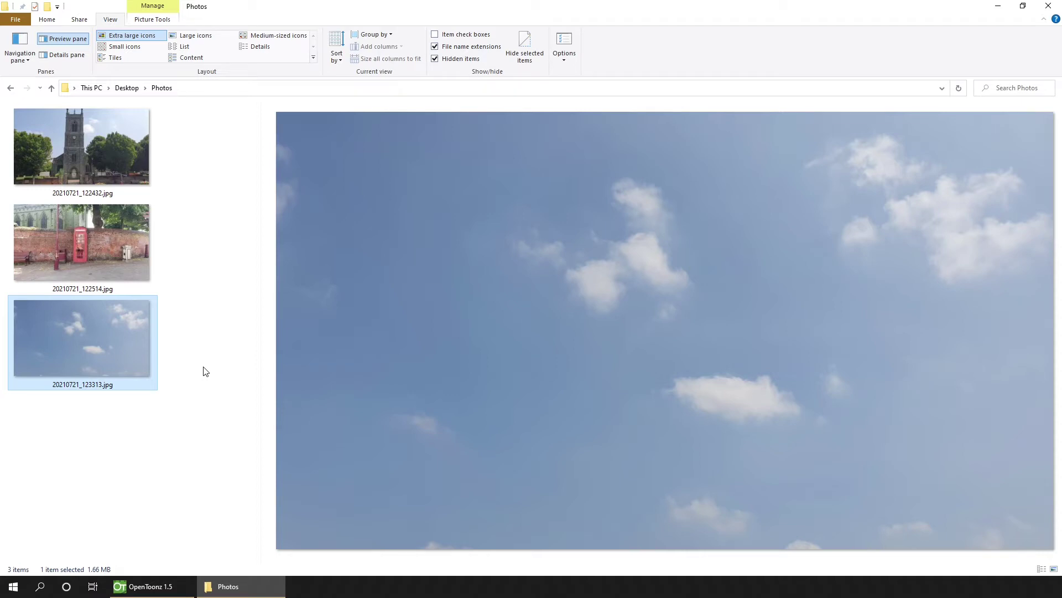
right_click(122, 146)
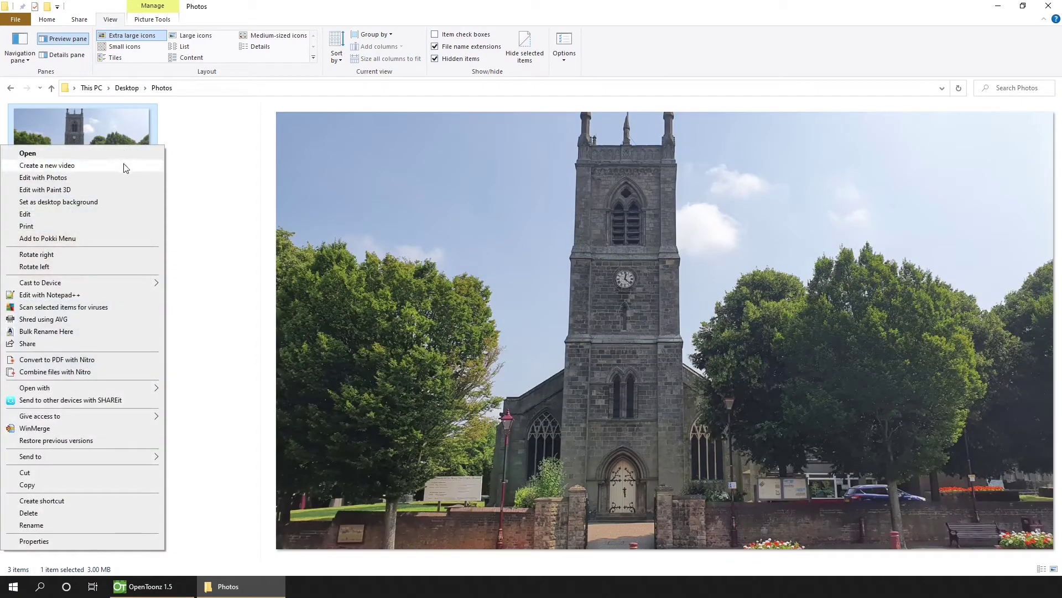
Open the church photo in Paint 3D and save a PNG copy named Church.png.
mouse_move(155, 390)
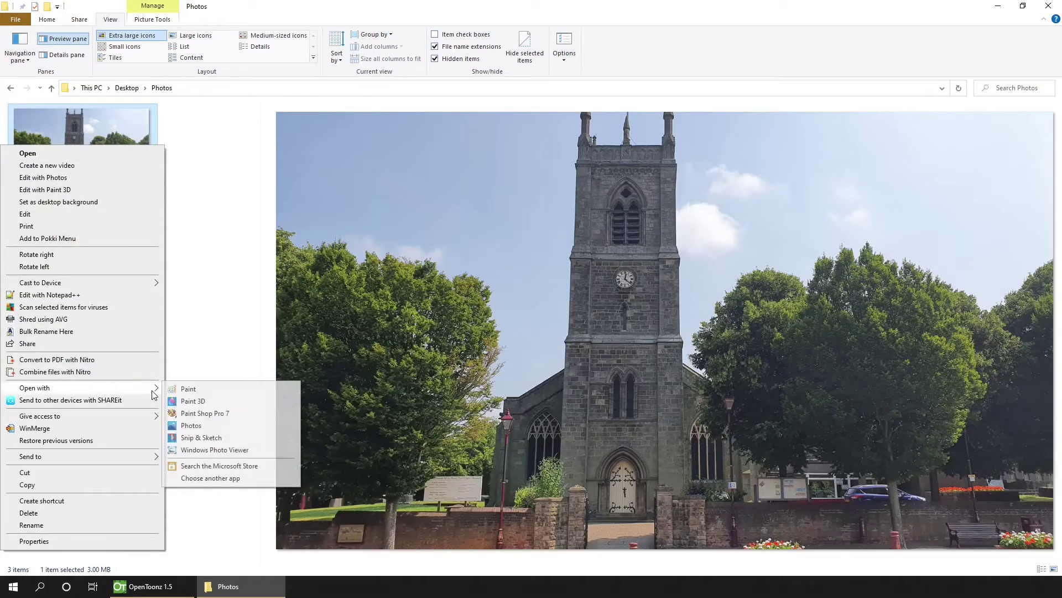
click(206, 402)
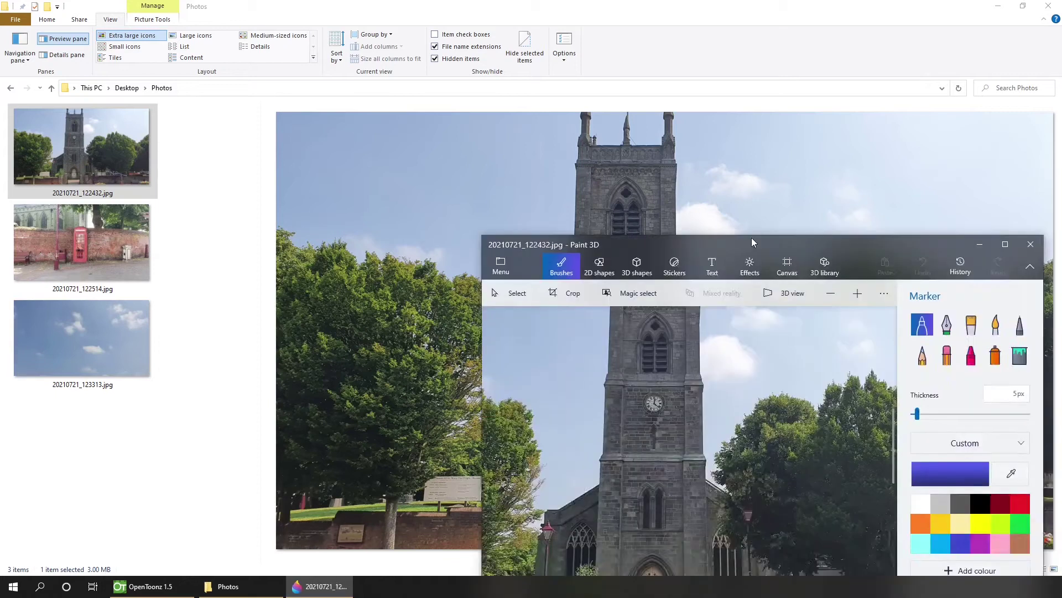
drag(751, 237, 498, 104)
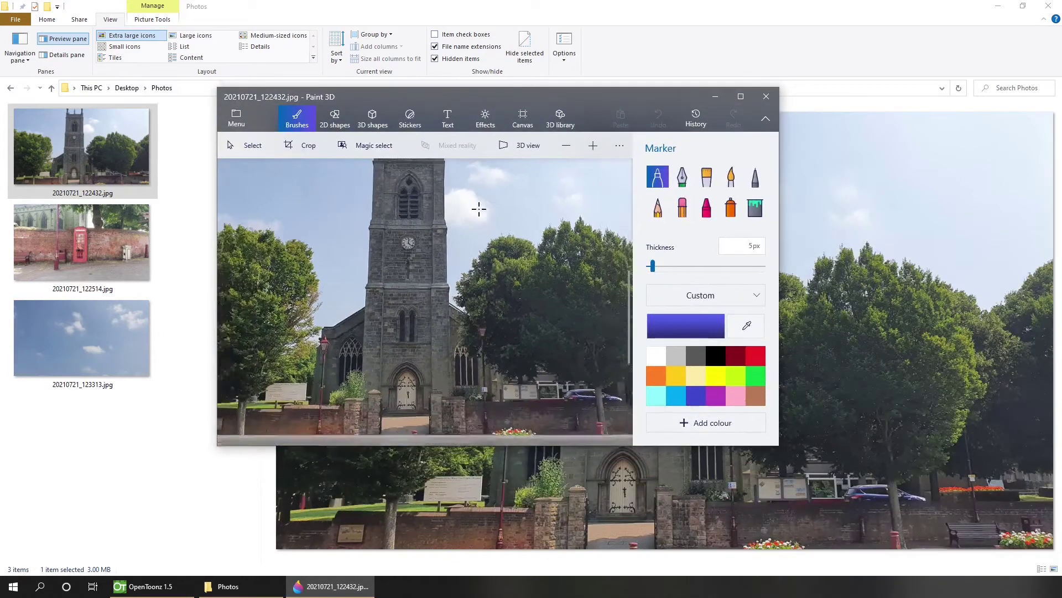
click(241, 116)
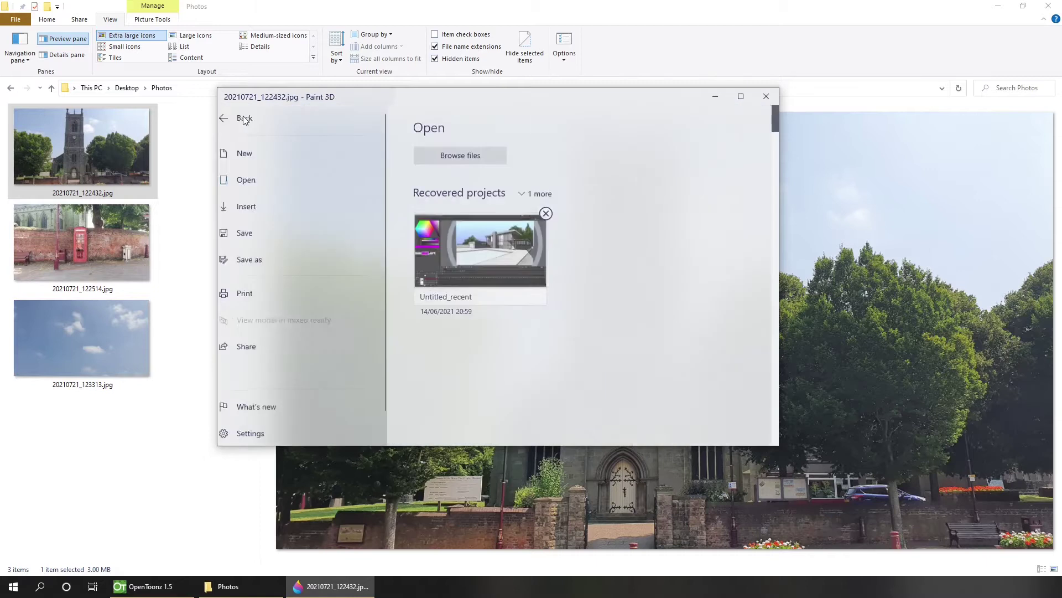
click(253, 257)
click(463, 201)
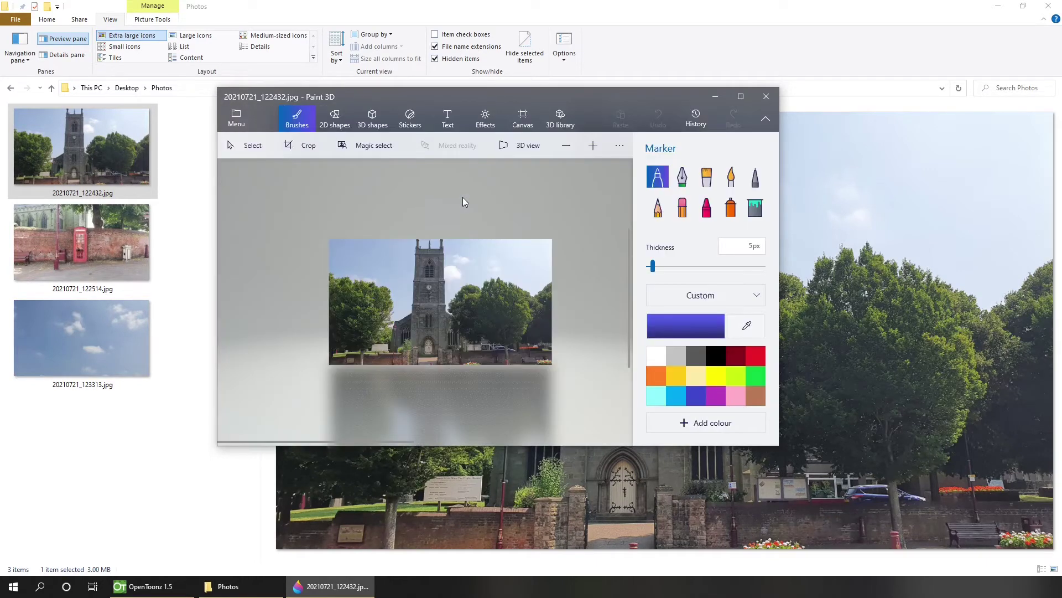
click(381, 342)
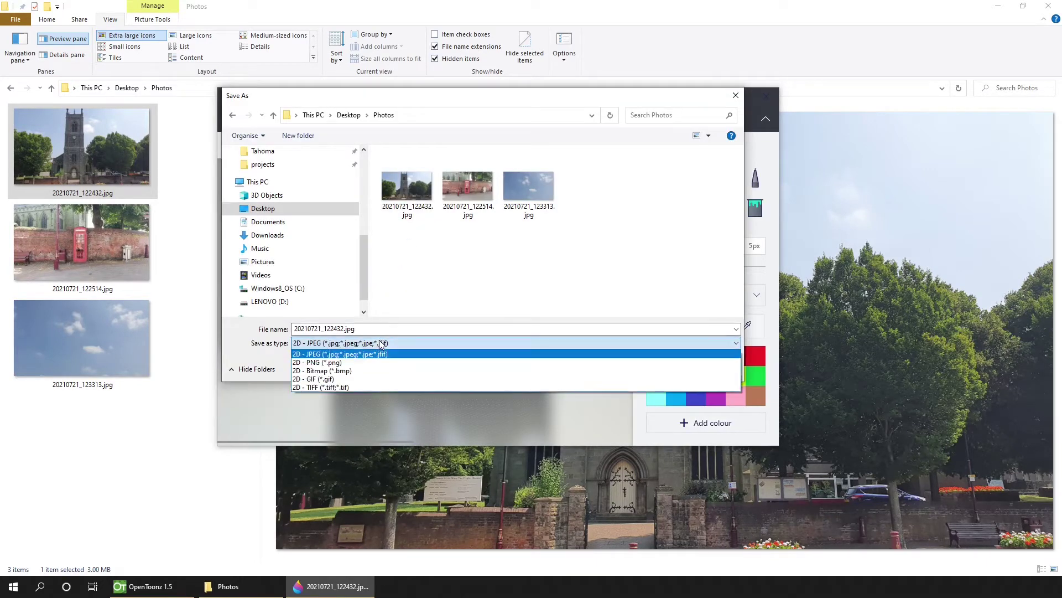
click(342, 362)
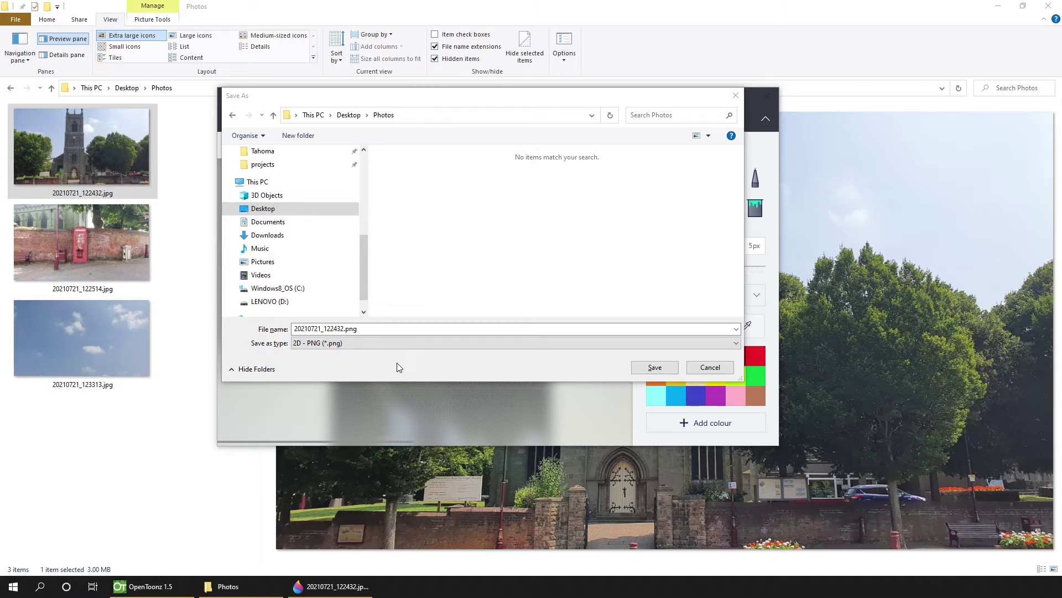
click(397, 363)
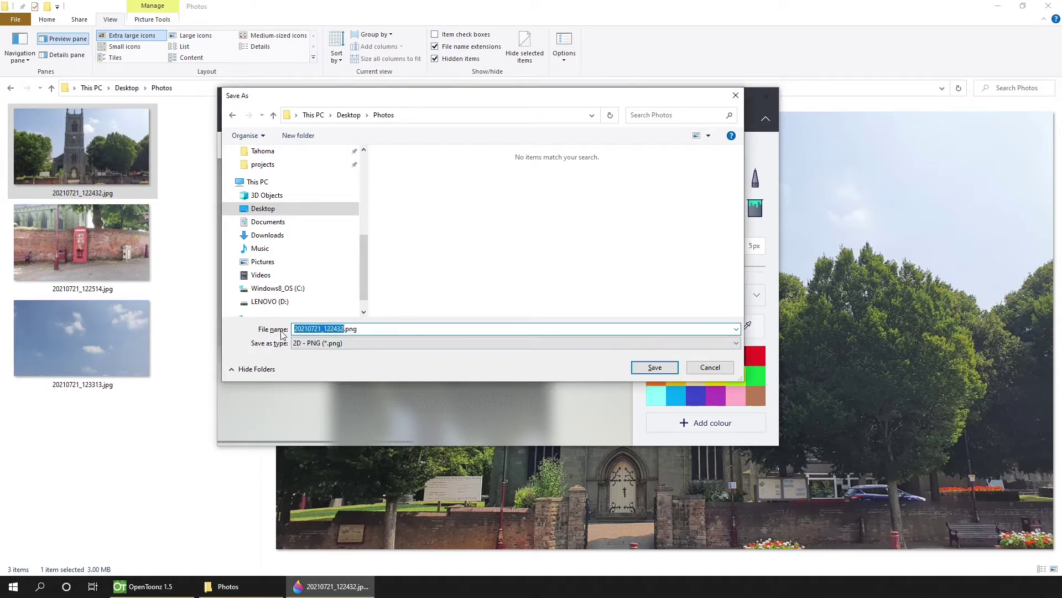
text(Church)
click(653, 368)
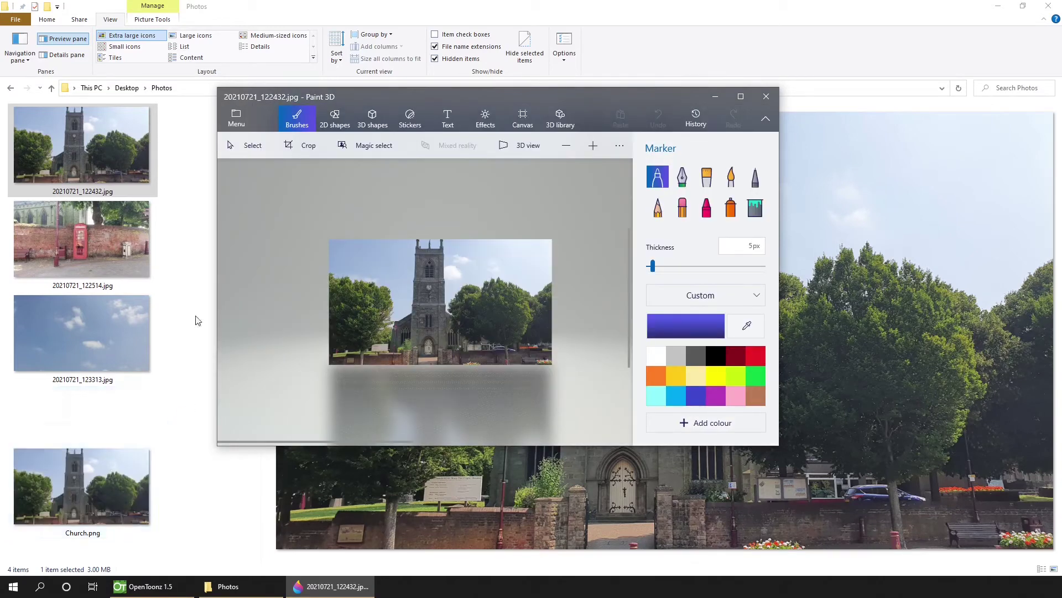
Check the saved Church.png, PhoneBox.png and Sky.png copies, then show all files without the preview.
right_click(101, 244)
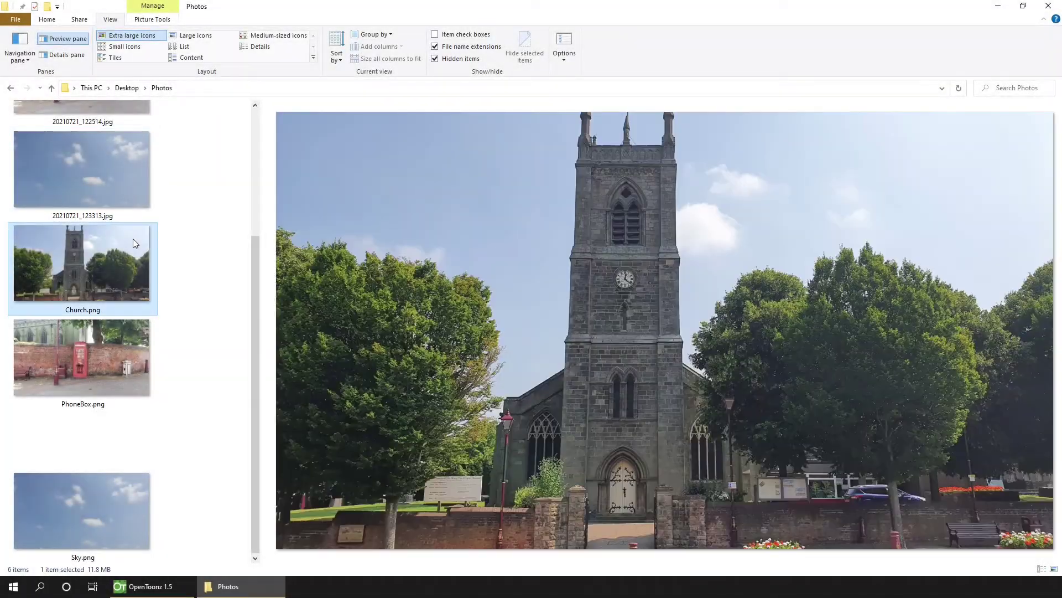
click(113, 344)
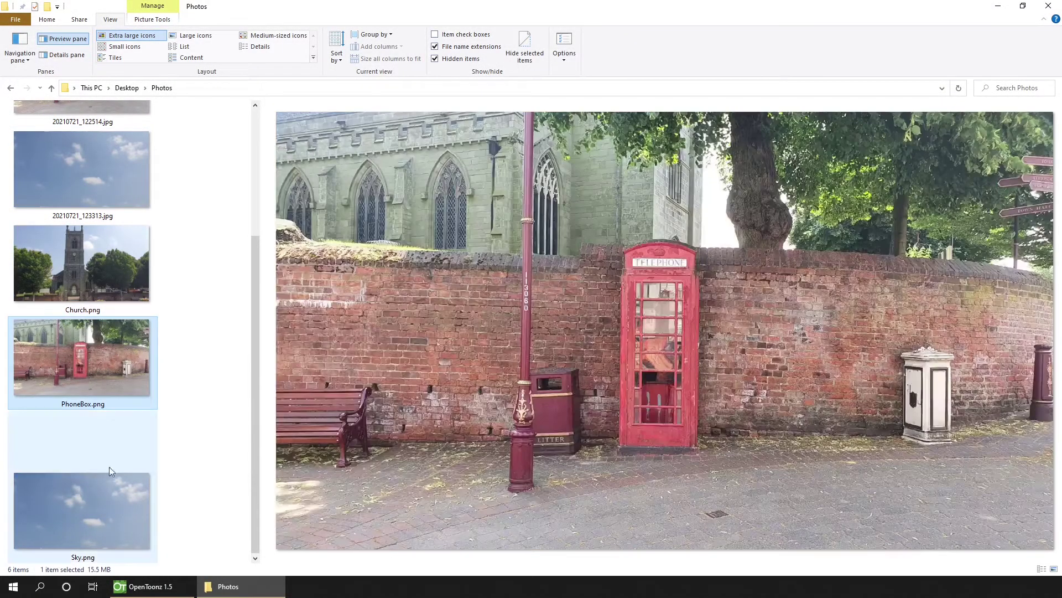
click(110, 504)
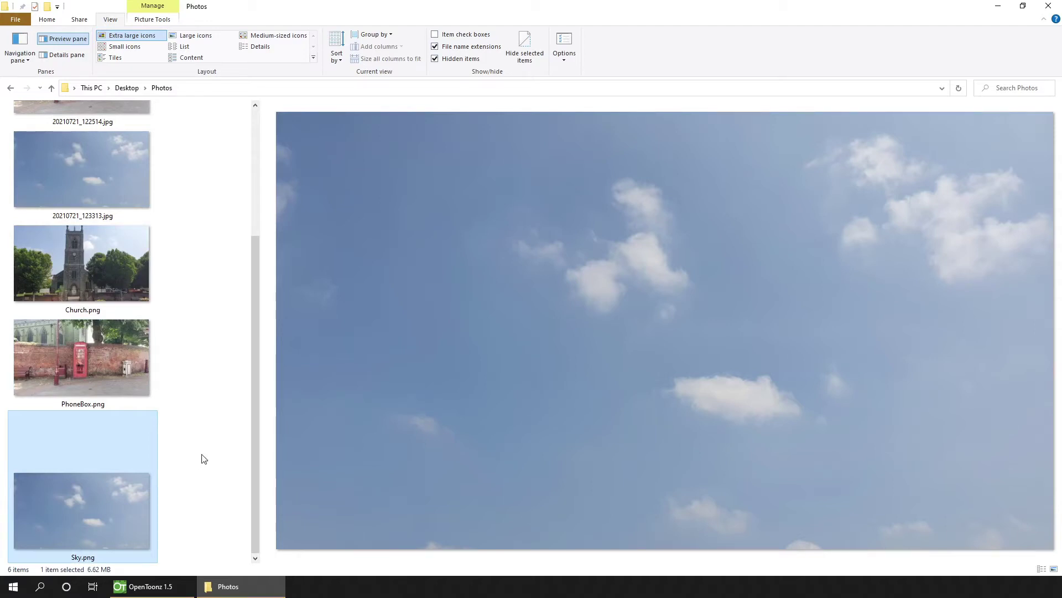
click(64, 37)
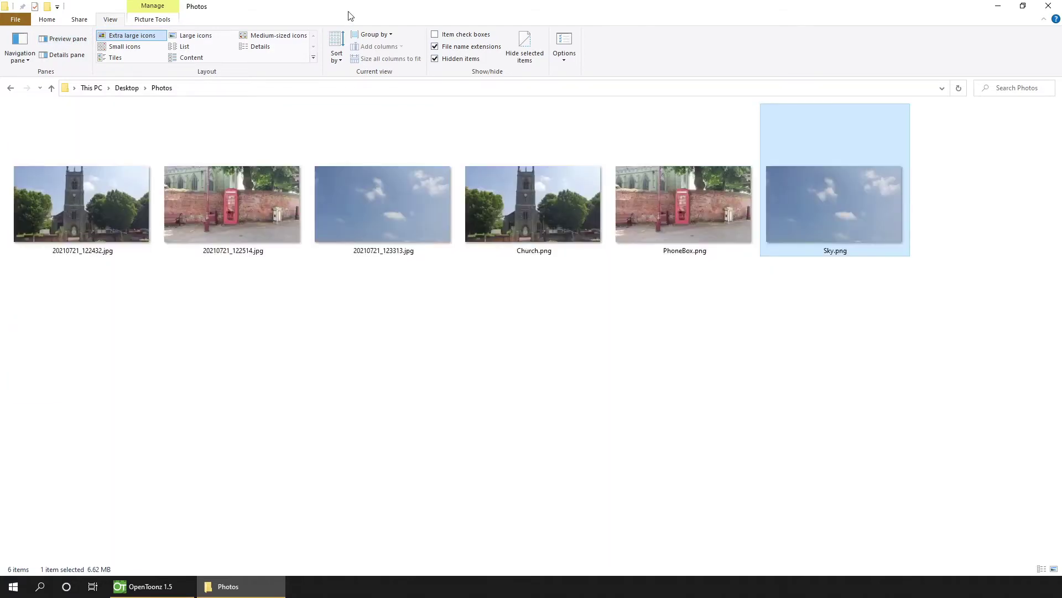
Create a new OpenToonz project named EditImages from the Startup dialog.
drag(350, 15, 686, 54)
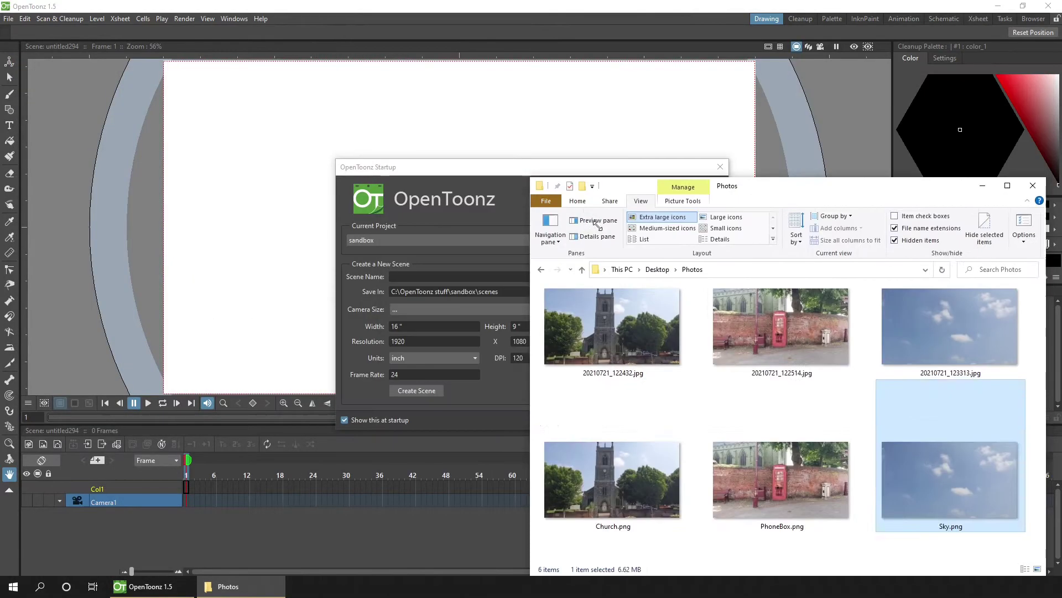
drag(530, 178, 607, 193)
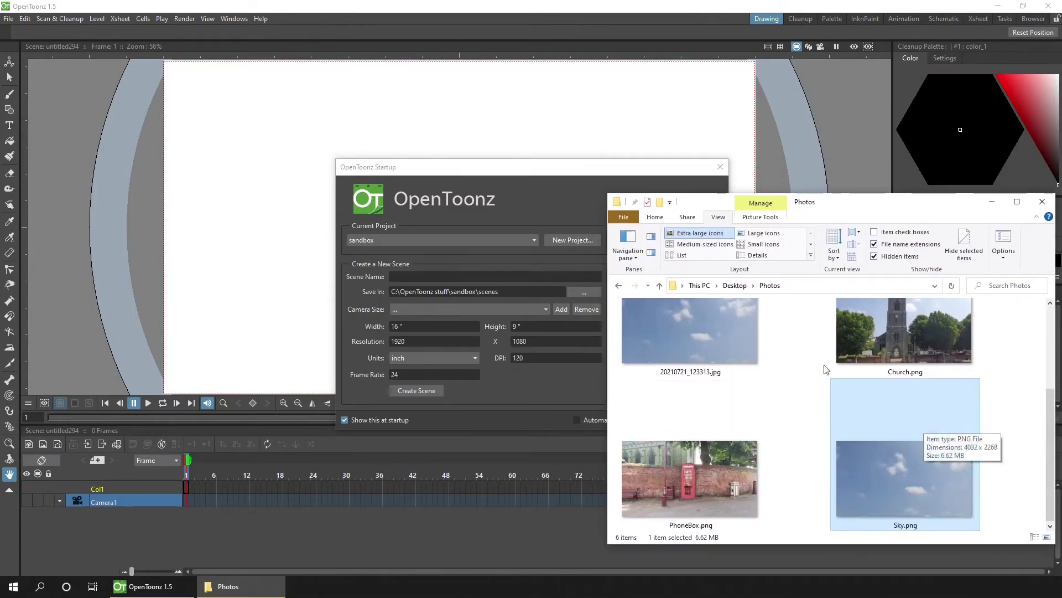
click(591, 182)
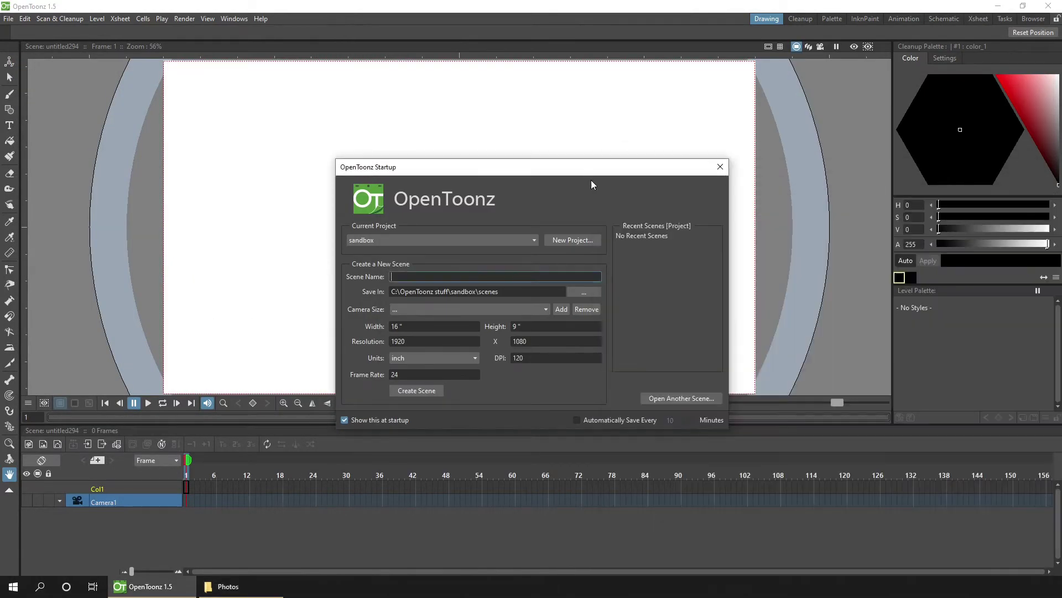
click(573, 241)
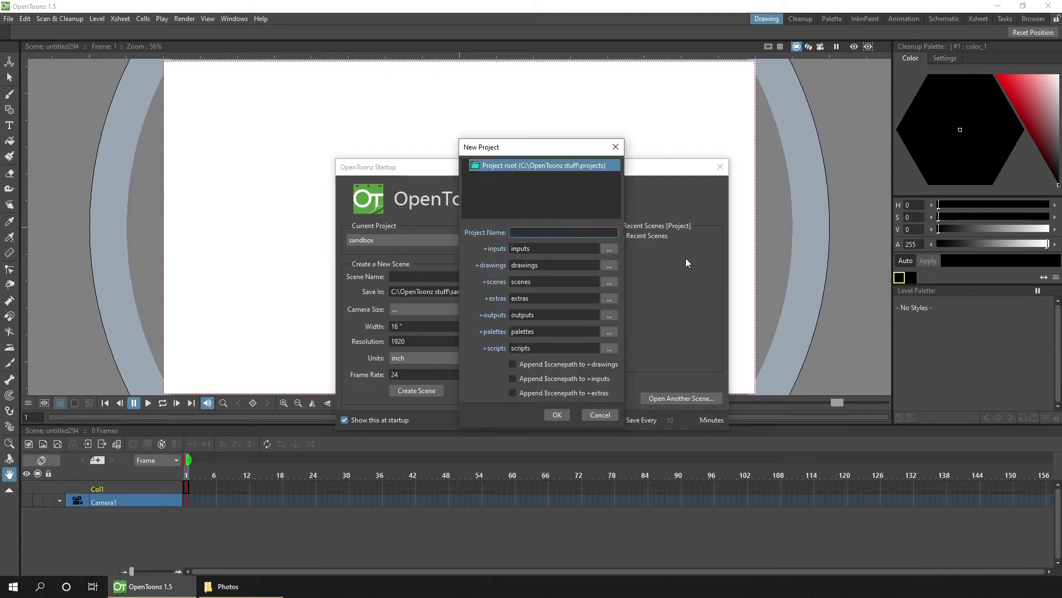
text(EditImages)
click(557, 415)
Create a scene named Church in the EditImages project.
click(462, 278)
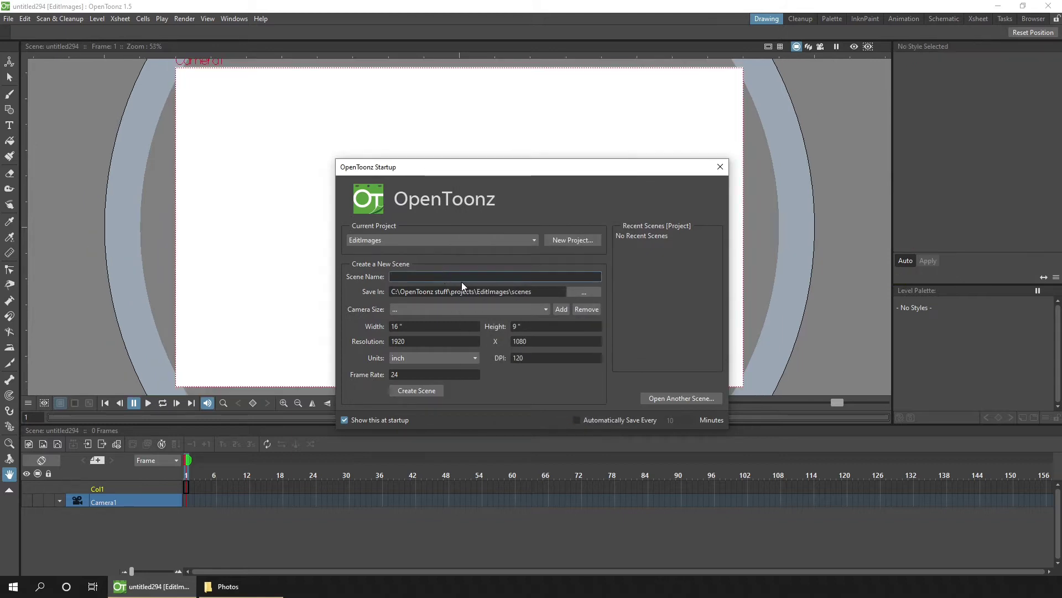
text(Church)
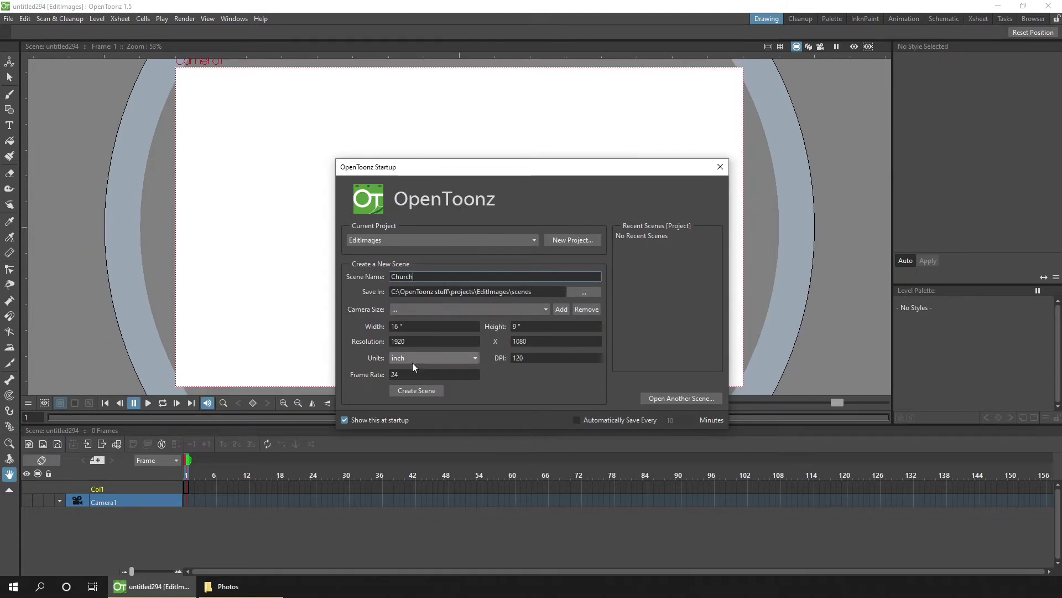
click(416, 391)
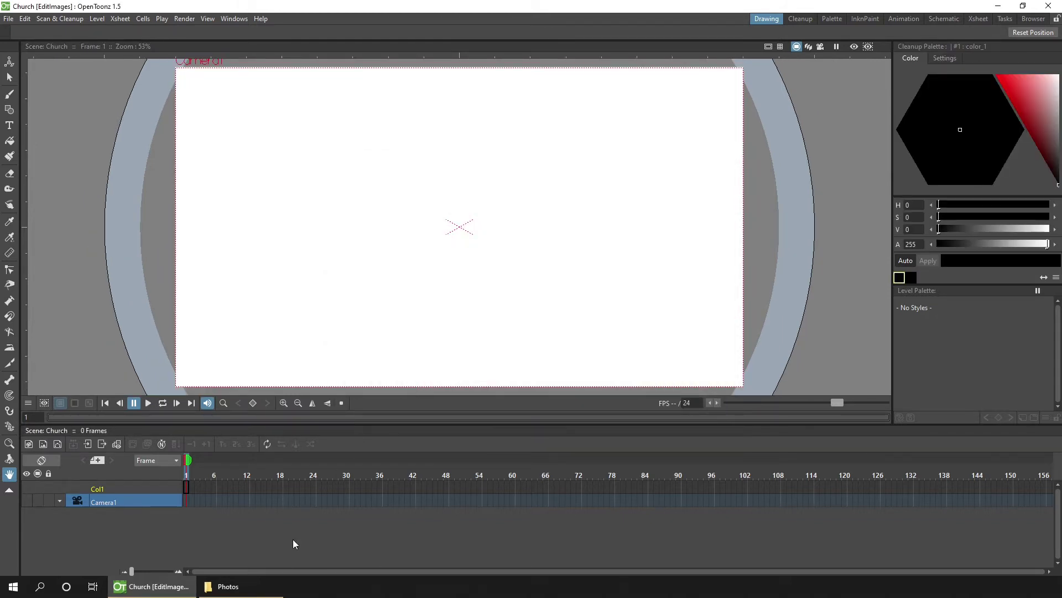
click(241, 591)
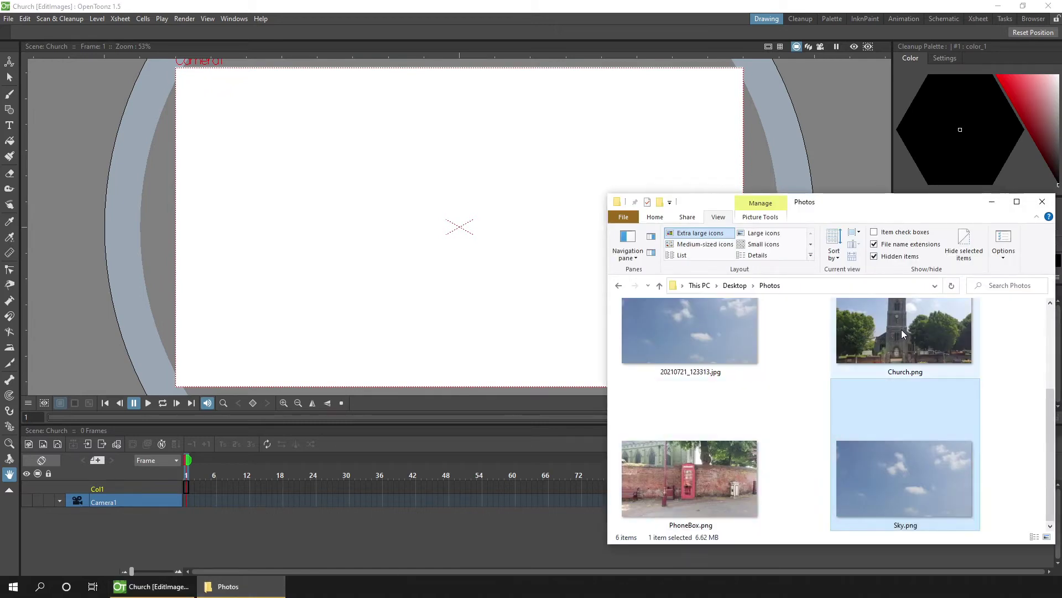
Drag Church.png, PhoneBox.png and Sky.png into the viewer as separate columns, then close the Photos window.
drag(902, 330, 402, 242)
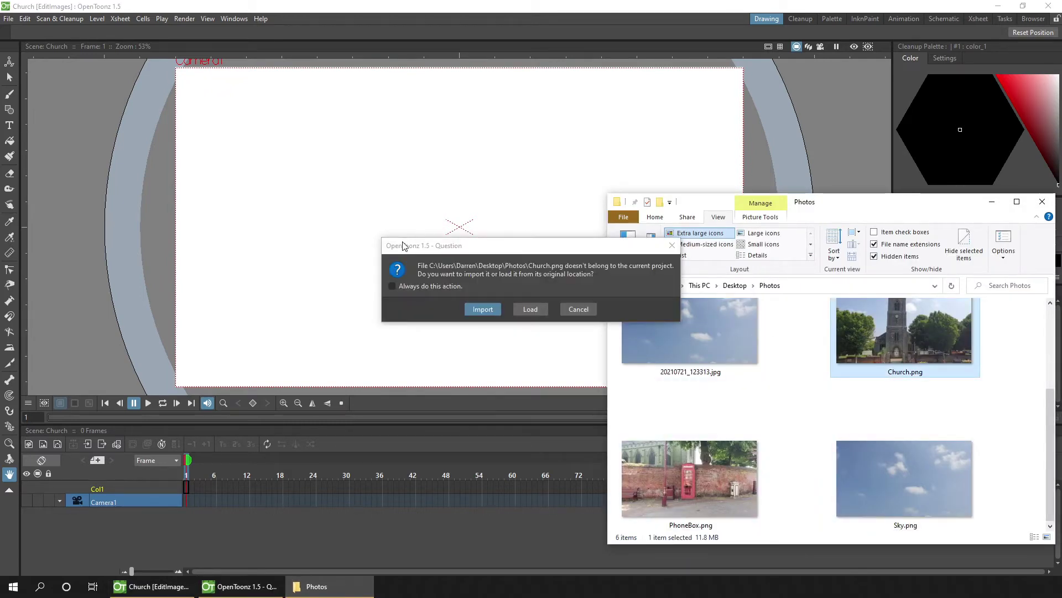
click(482, 310)
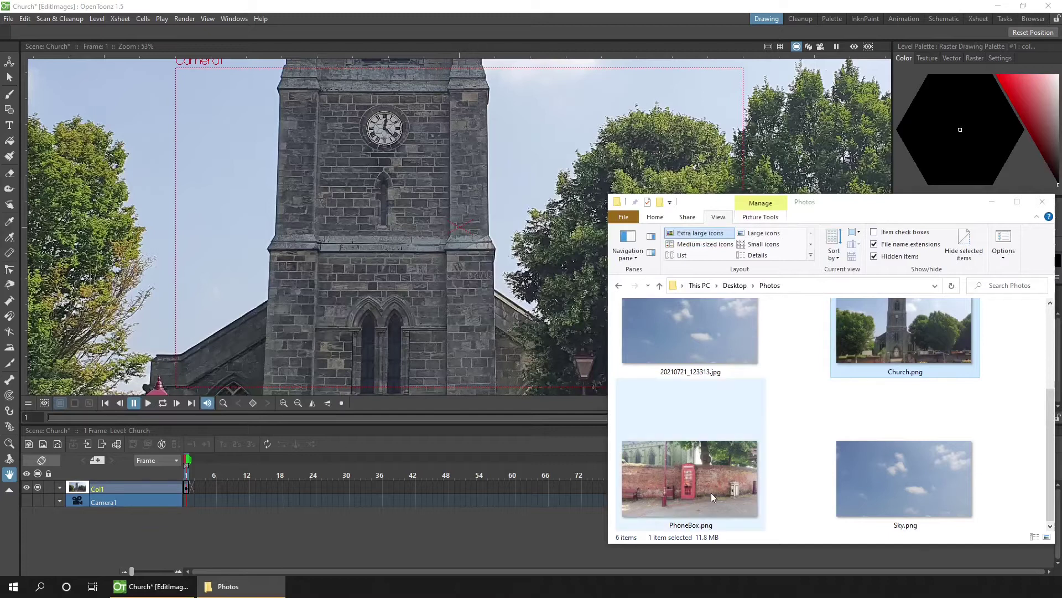
drag(711, 493, 473, 301)
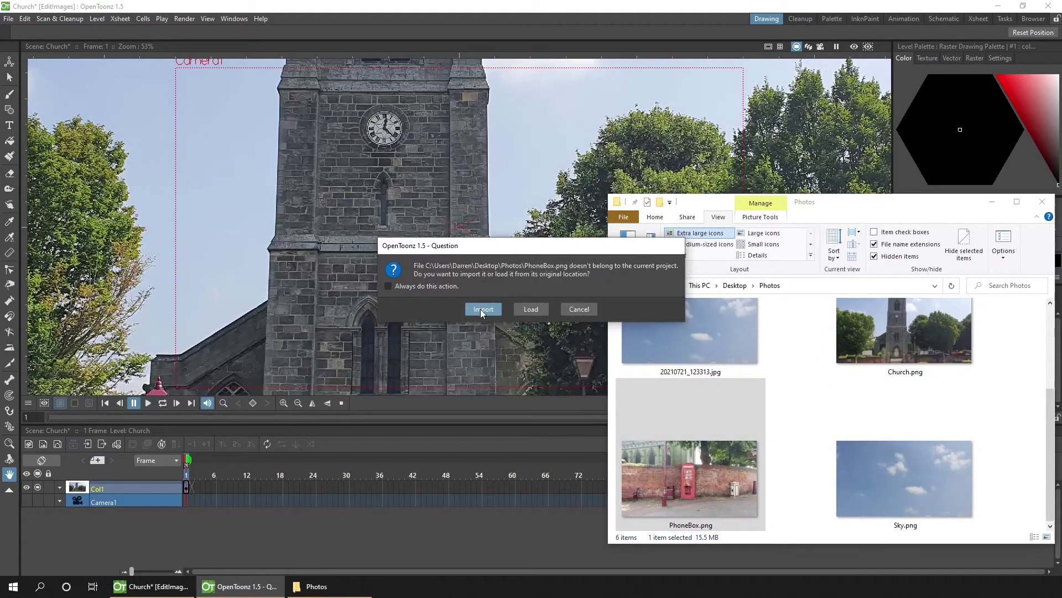
click(480, 309)
drag(892, 476, 455, 260)
click(482, 309)
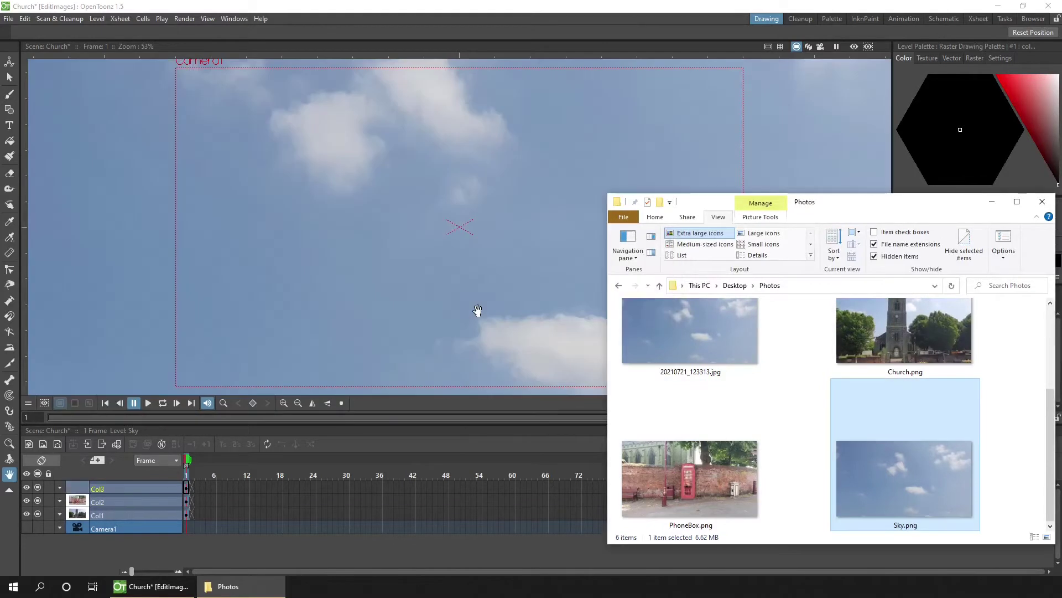
click(1042, 201)
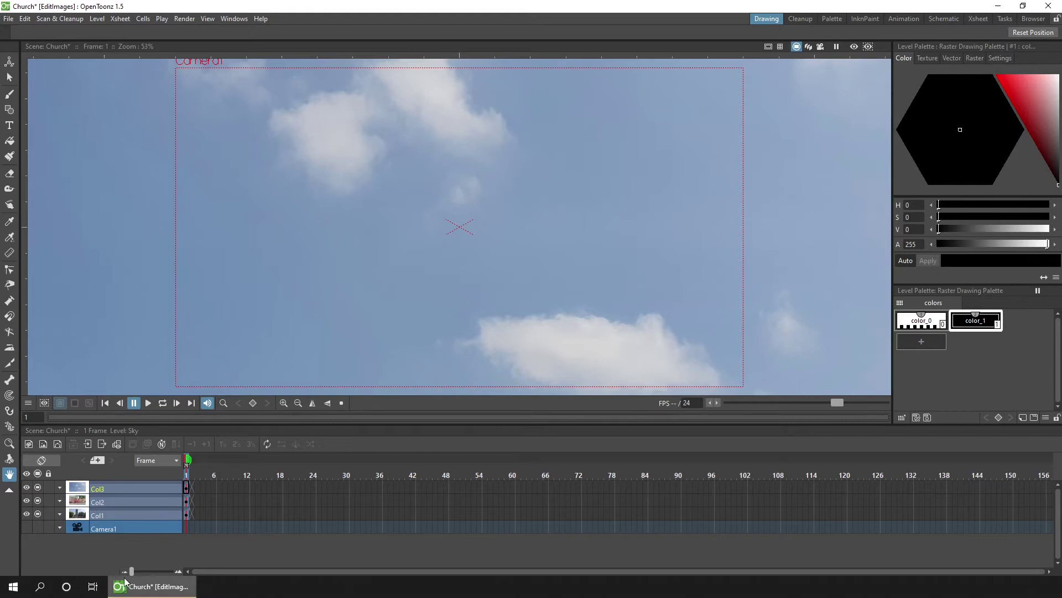
Widen the Xsheet frame columns and rename the church column Church.
click(159, 572)
drag(159, 573, 218, 574)
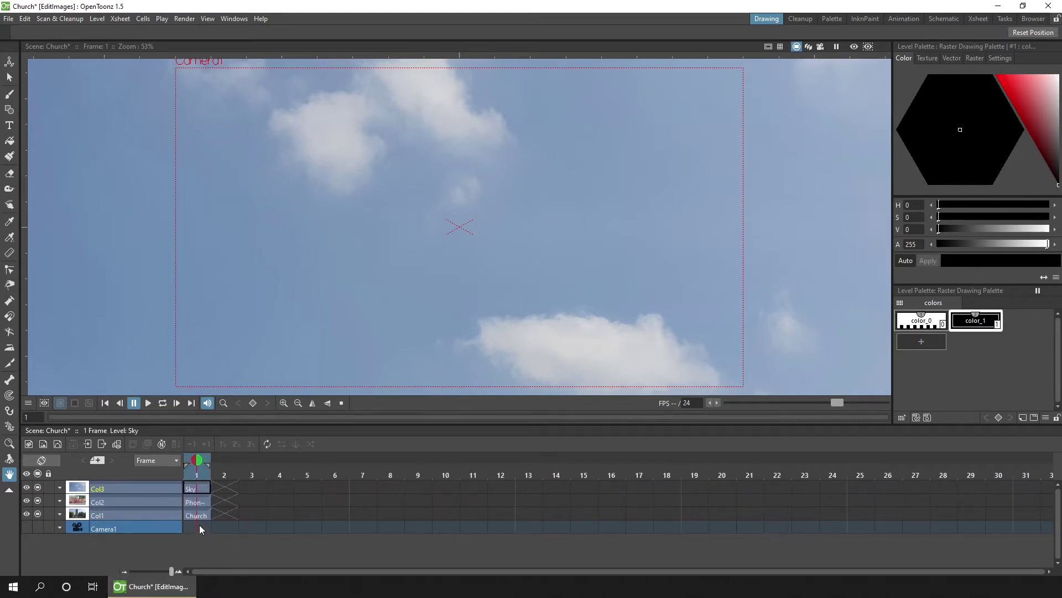
click(140, 514)
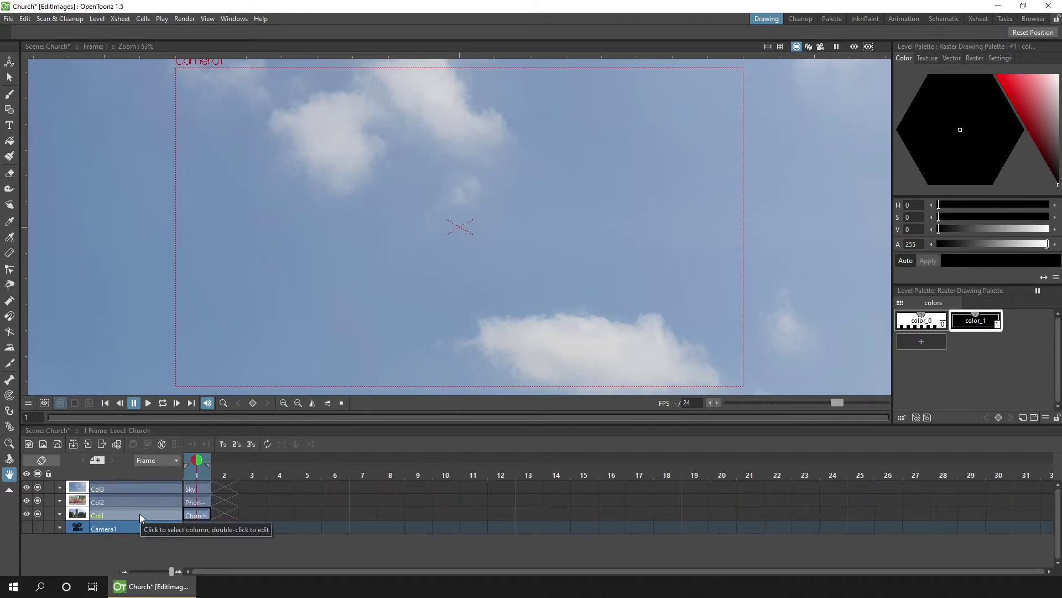
double_click(140, 513)
text(Church)
key(Return)
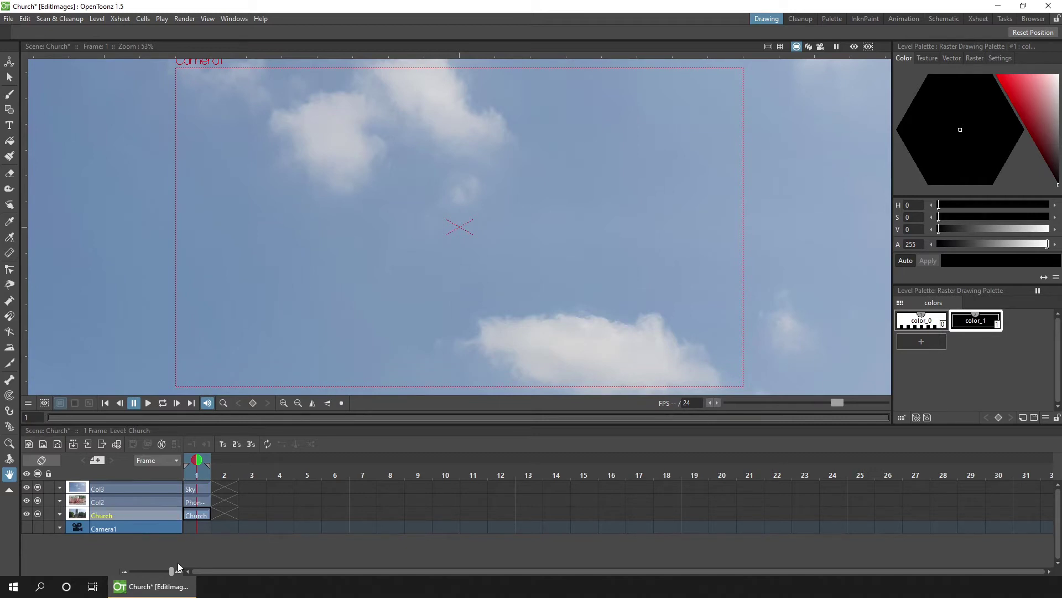
Rename the remaining columns Phone box and Sky.
click(141, 497)
double_click(142, 497)
text(P)
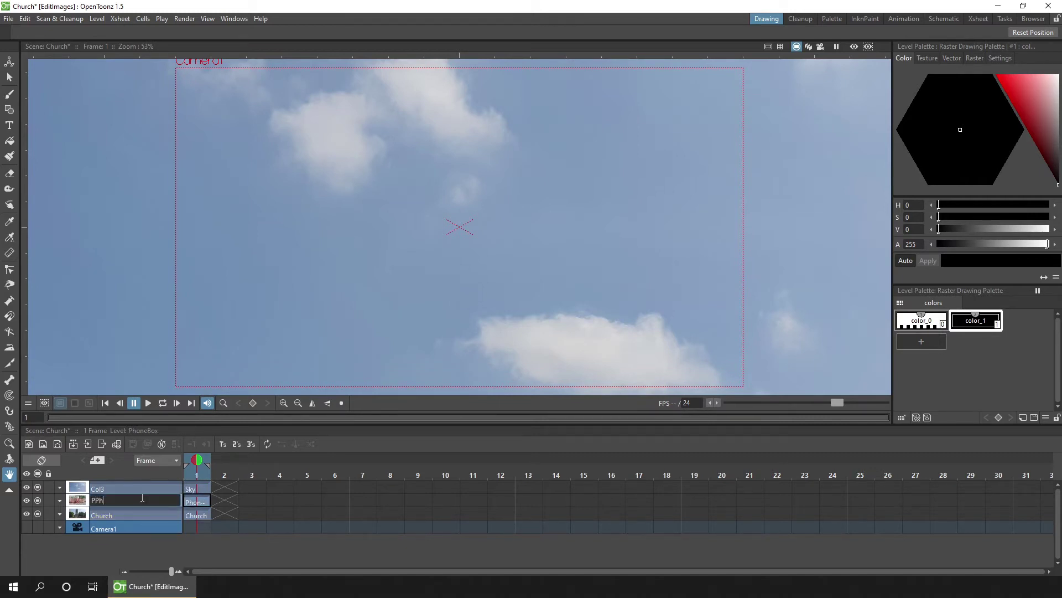
text(hone box)
key(Return)
click(121, 488)
double_click(121, 487)
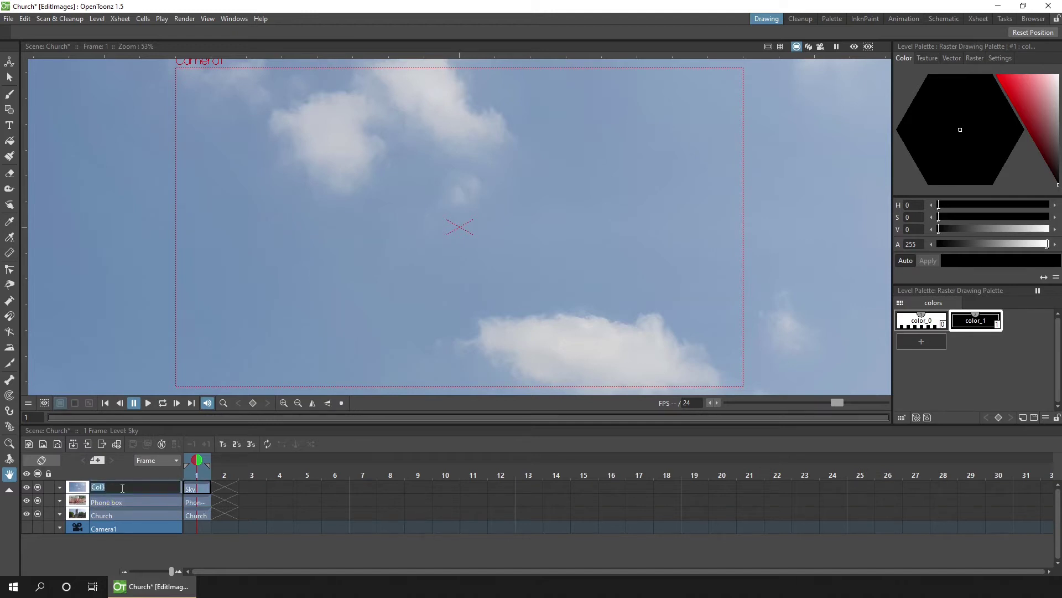
text(Sky)
key(Return)
Move the Sky column below Church so it sits behind, and recentre the scene image.
drag(114, 486, 117, 515)
click(124, 499)
click(125, 487)
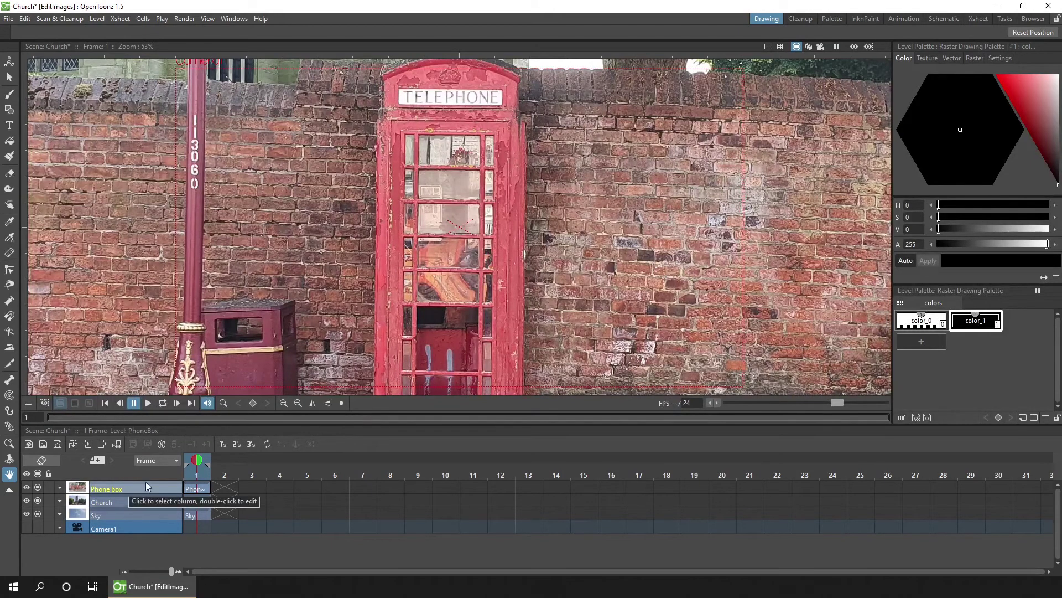
scroll(285, 260, down, 4)
scroll(286, 260, down, 1)
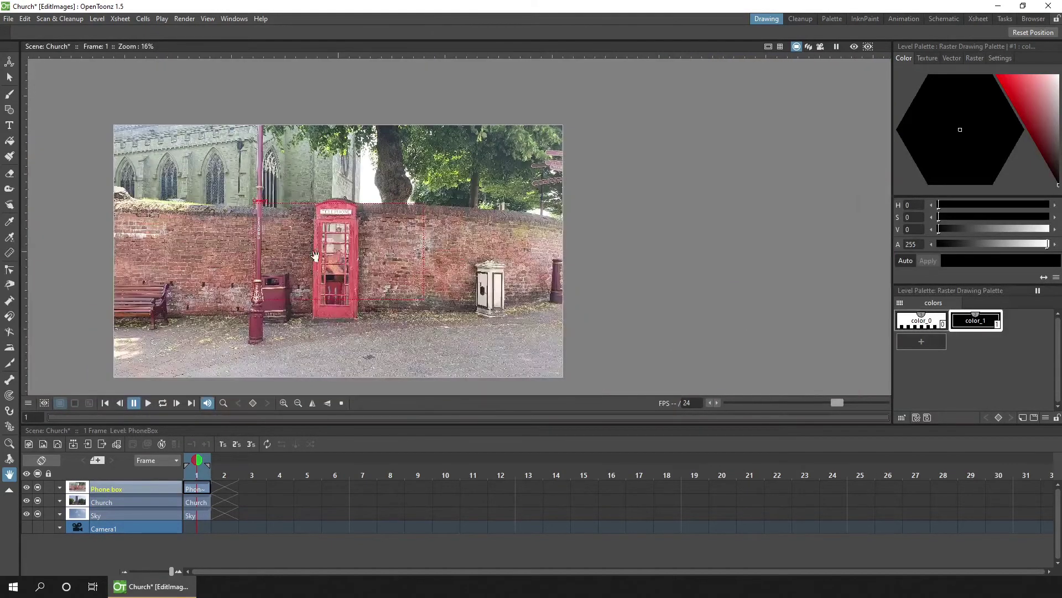
drag(387, 265, 505, 246)
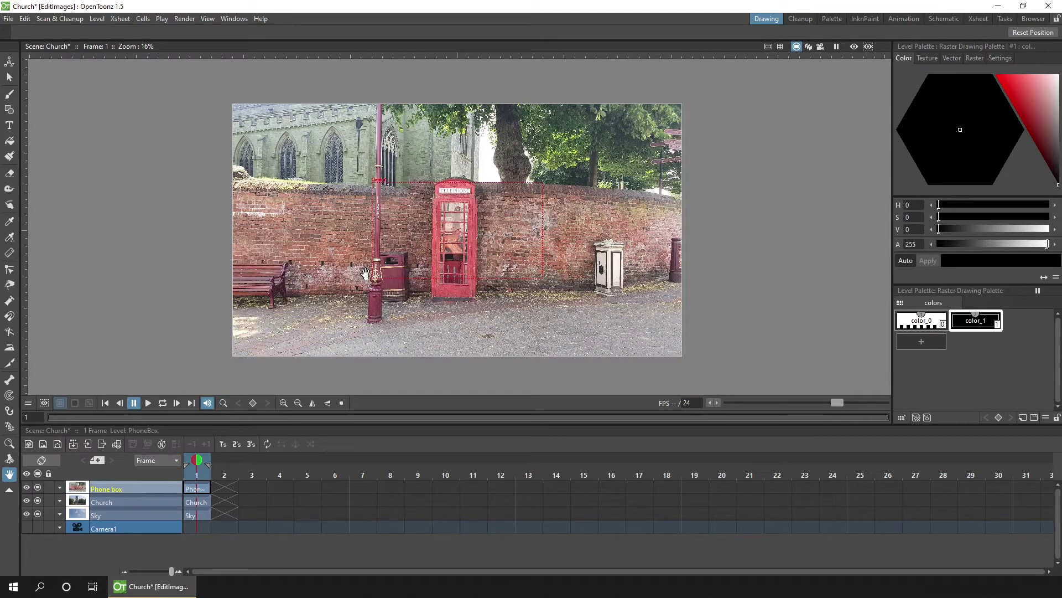
Hide the Sky and Phone box columns and scale the Church image to about 38.5%.
click(36, 513)
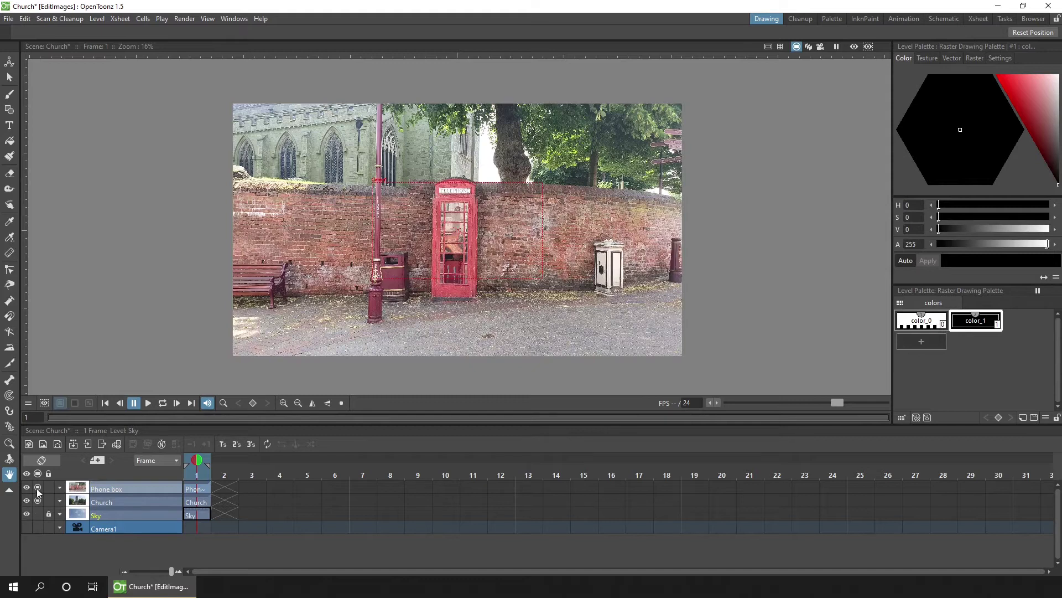
click(37, 488)
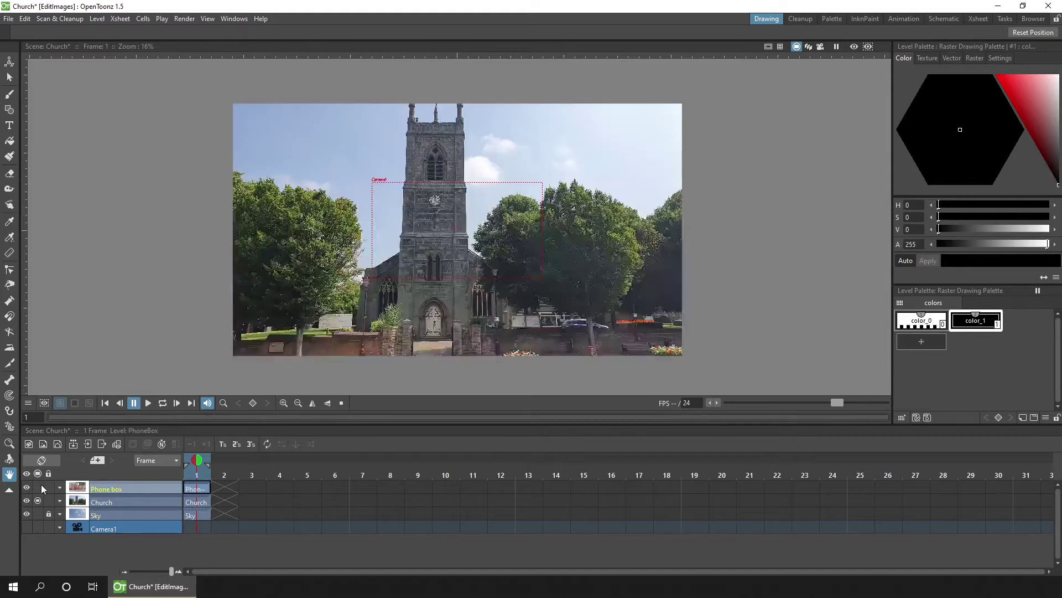
click(198, 501)
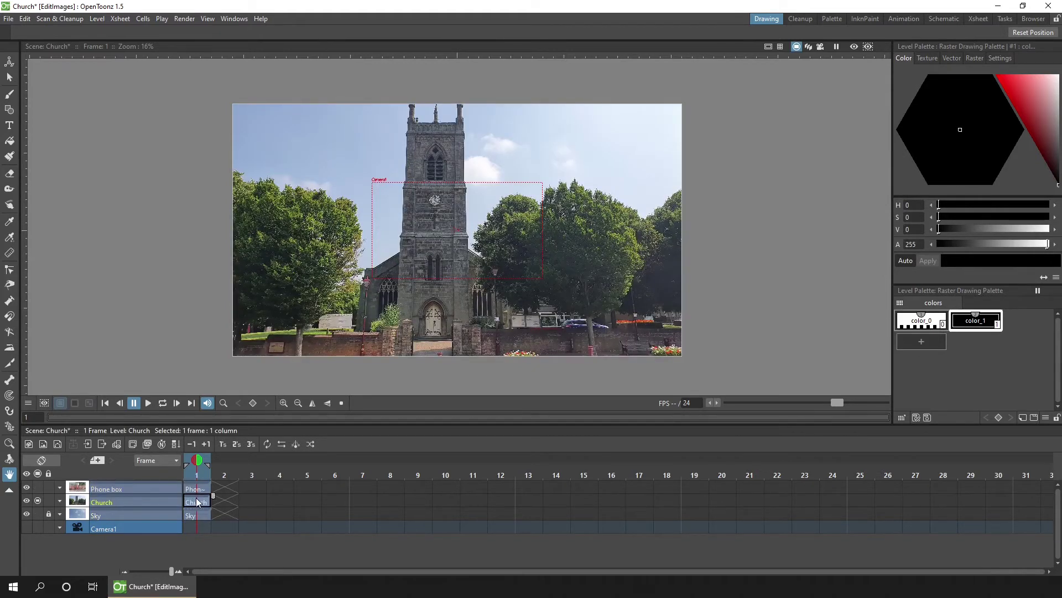
click(10, 62)
click(98, 34)
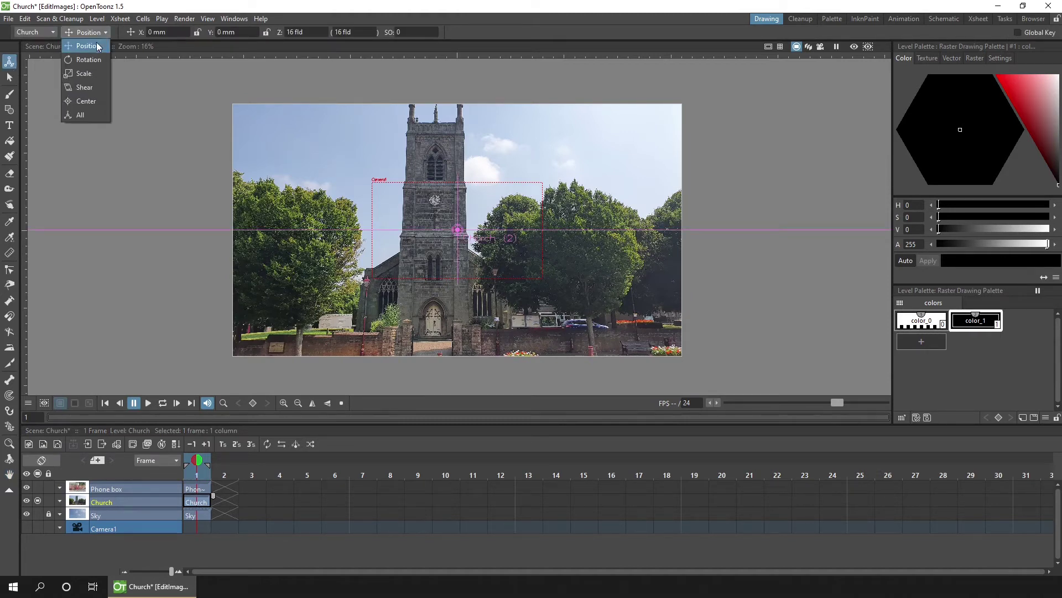
click(98, 76)
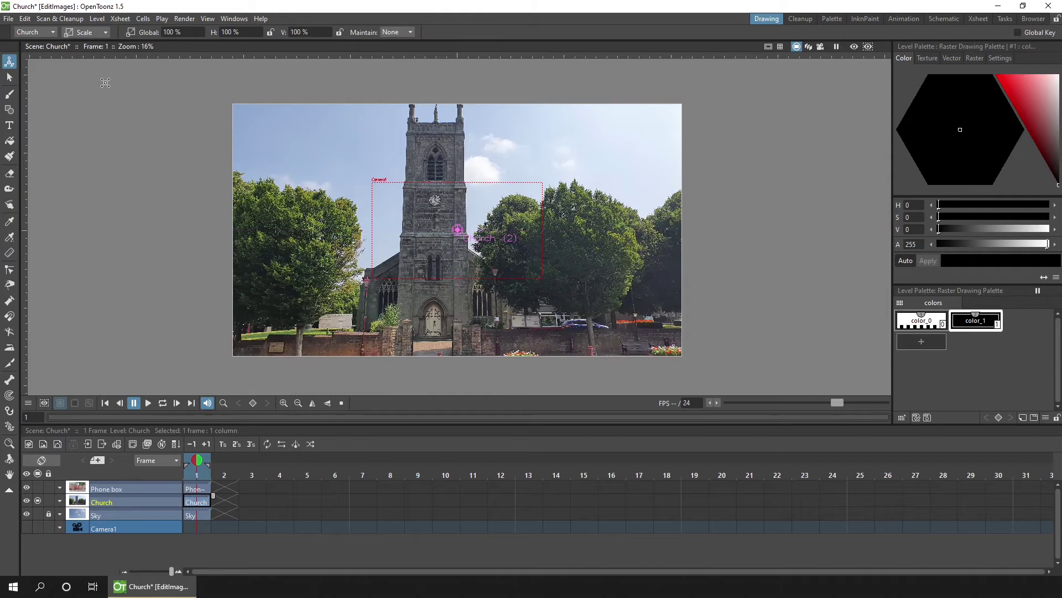
drag(309, 314, 412, 274)
Fit the camera frame to the viewer and save the scene with Ctrl+S.
right_click(469, 307)
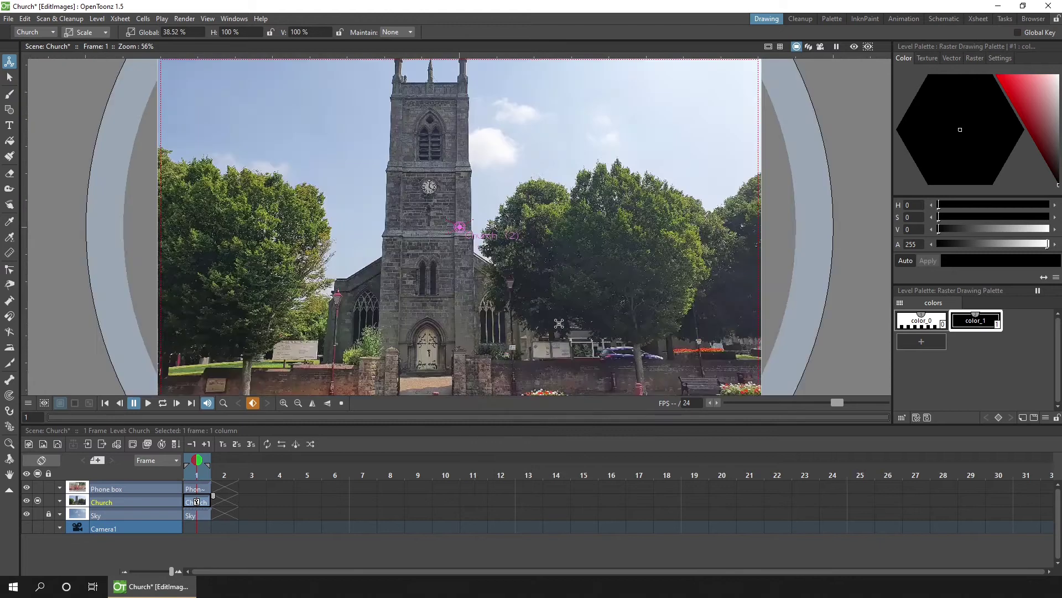
click(557, 327)
key(ctrl+s)
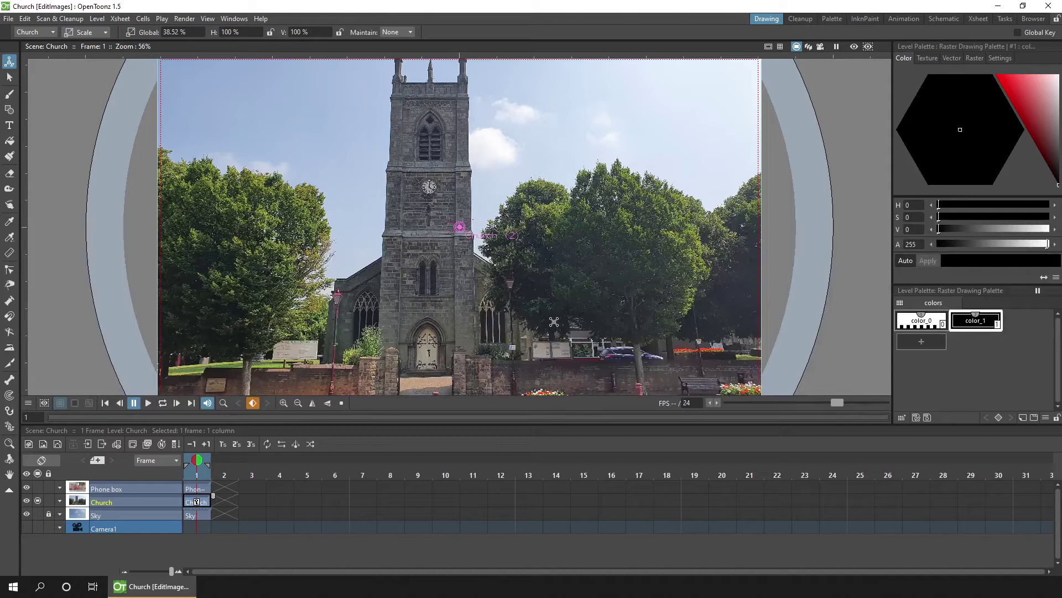
Erase the sky at the church image's top-left with a small, fully hard Normal eraser.
click(12, 176)
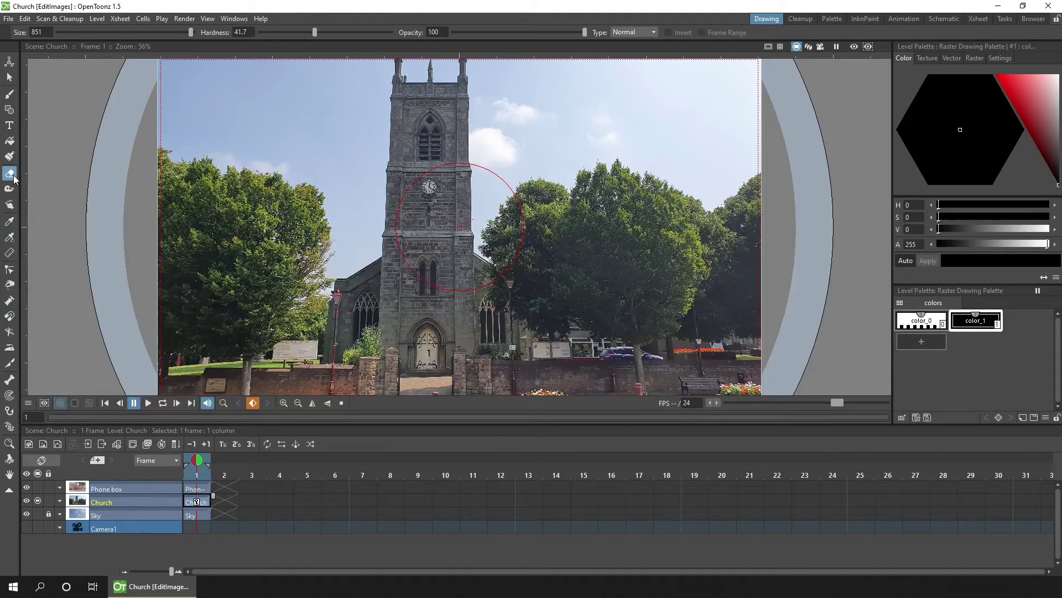
click(653, 32)
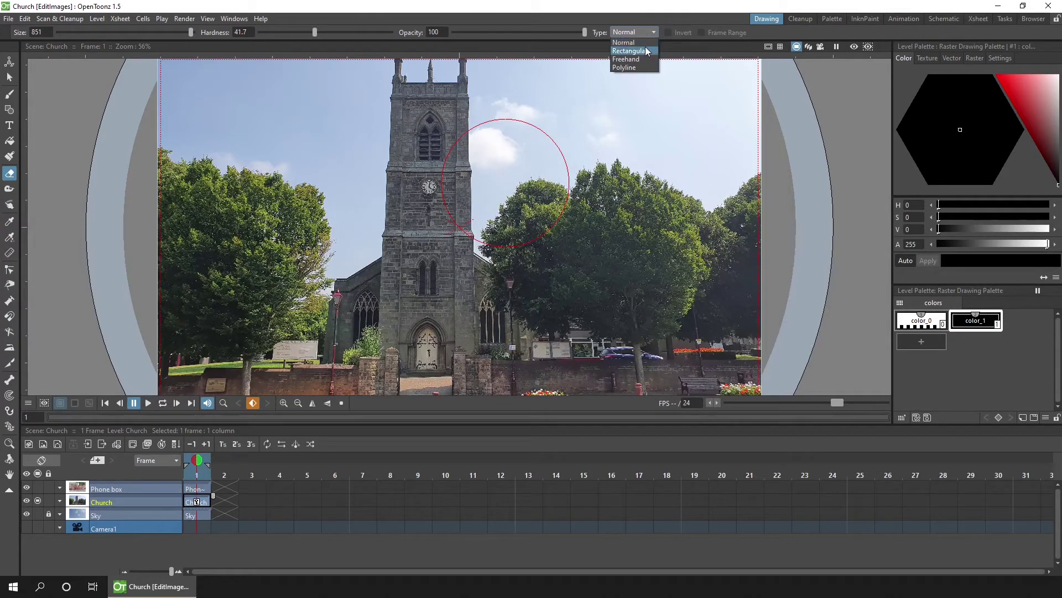
click(640, 42)
drag(201, 95, 198, 139)
mouse_move(180, 34)
mouse_down()
mouse_move(147, 38)
mouse_move(184, 32)
mouse_up()
drag(319, 32, 408, 34)
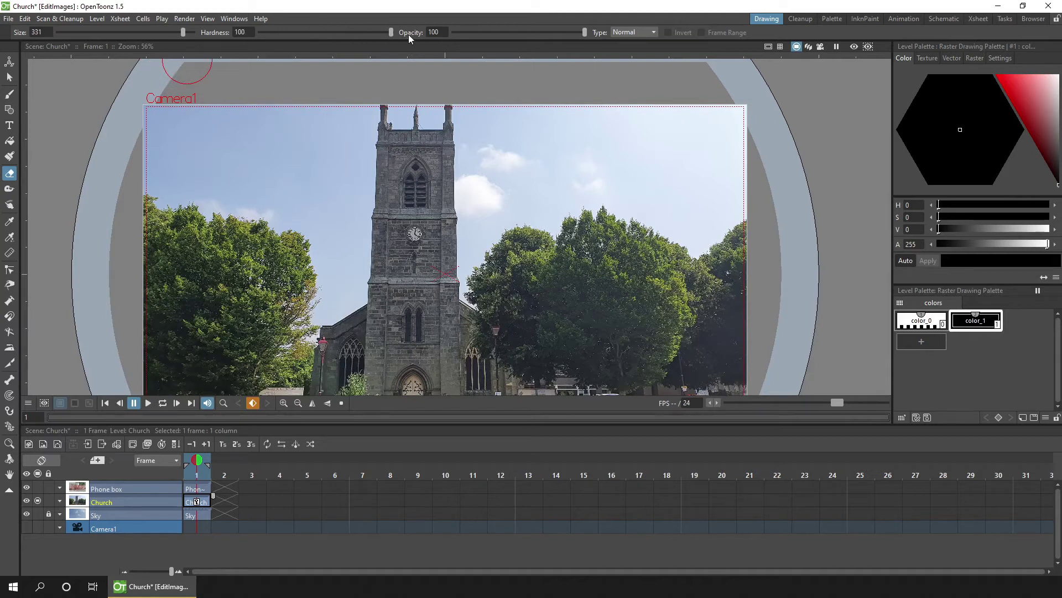
mouse_move(160, 91)
mouse_down()
mouse_move(130, 137)
mouse_move(196, 89)
mouse_move(202, 115)
mouse_move(225, 105)
mouse_move(208, 143)
mouse_move(257, 107)
mouse_move(279, 106)
mouse_move(270, 135)
mouse_move(305, 109)
mouse_move(299, 147)
mouse_up()
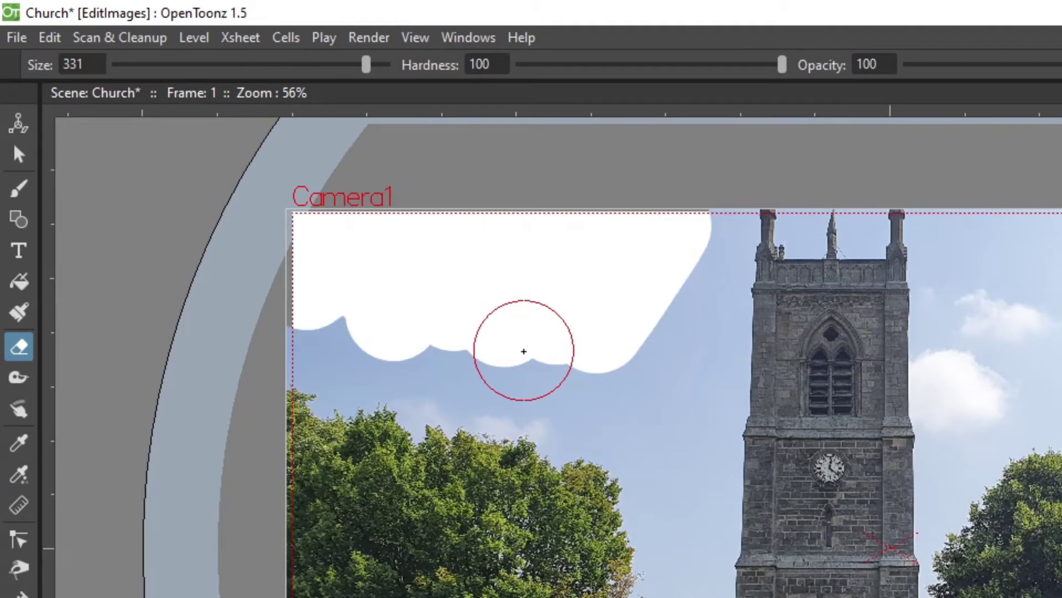
Soften the eraser and blend the erased edge along the lower sky border.
mouse_move(782, 65)
mouse_down()
mouse_move(619, 87)
mouse_move(609, 78)
mouse_up()
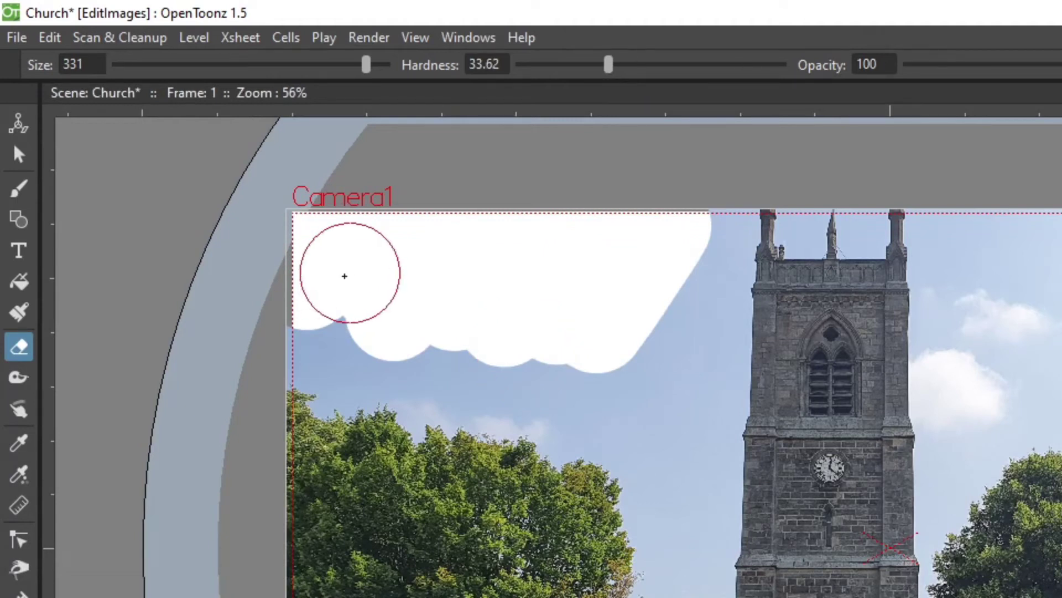
mouse_move(344, 275)
mouse_down()
mouse_move(332, 320)
mouse_move(350, 356)
mouse_move(422, 315)
mouse_move(427, 351)
mouse_move(358, 358)
mouse_move(349, 320)
mouse_up()
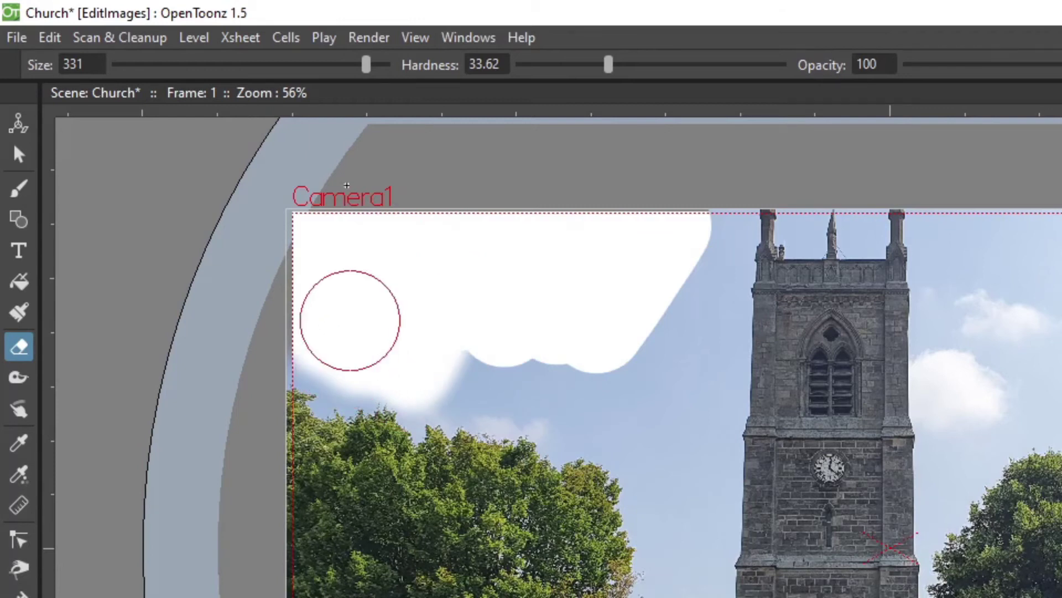
mouse_move(347, 185)
mouse_down()
mouse_move(342, 69)
mouse_move(318, 69)
mouse_move(333, 58)
mouse_move(330, 393)
mouse_move(324, 363)
mouse_move(308, 373)
mouse_move(285, 353)
mouse_move(314, 382)
mouse_up()
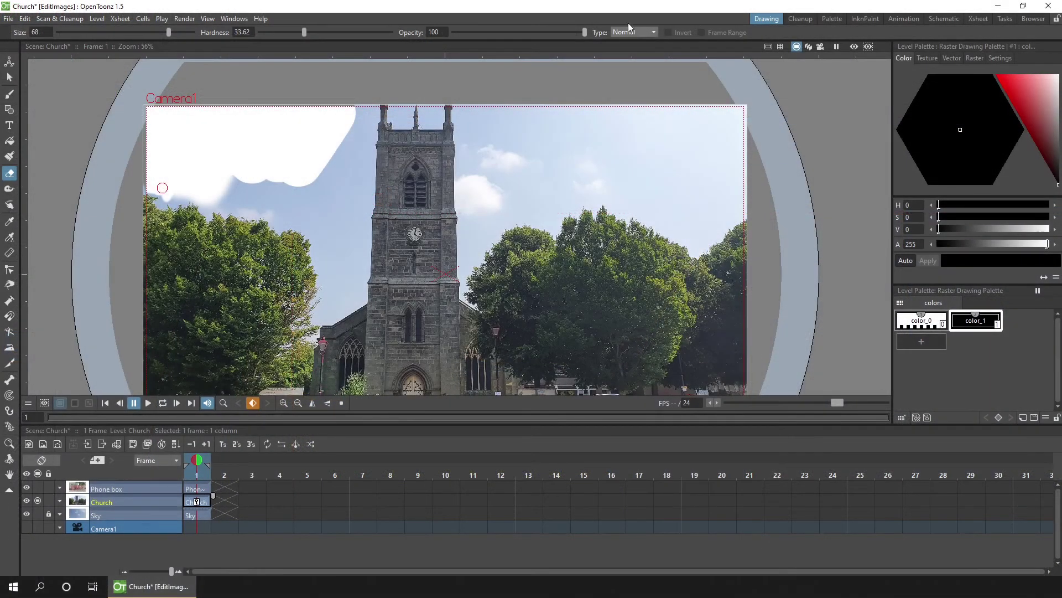
Erase a rectangle of sky to the right of the church tower.
click(639, 31)
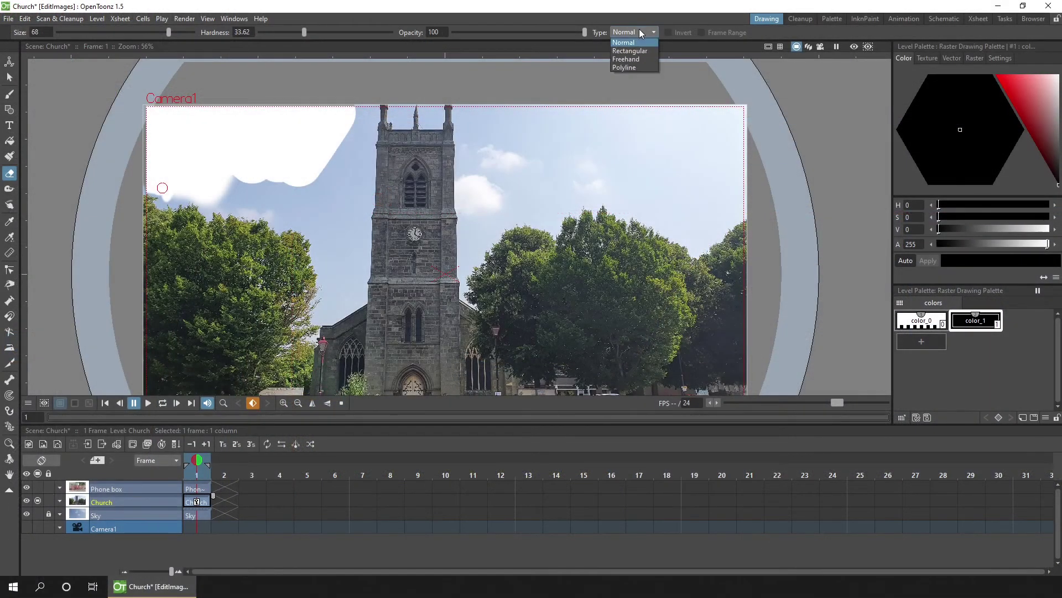
click(635, 51)
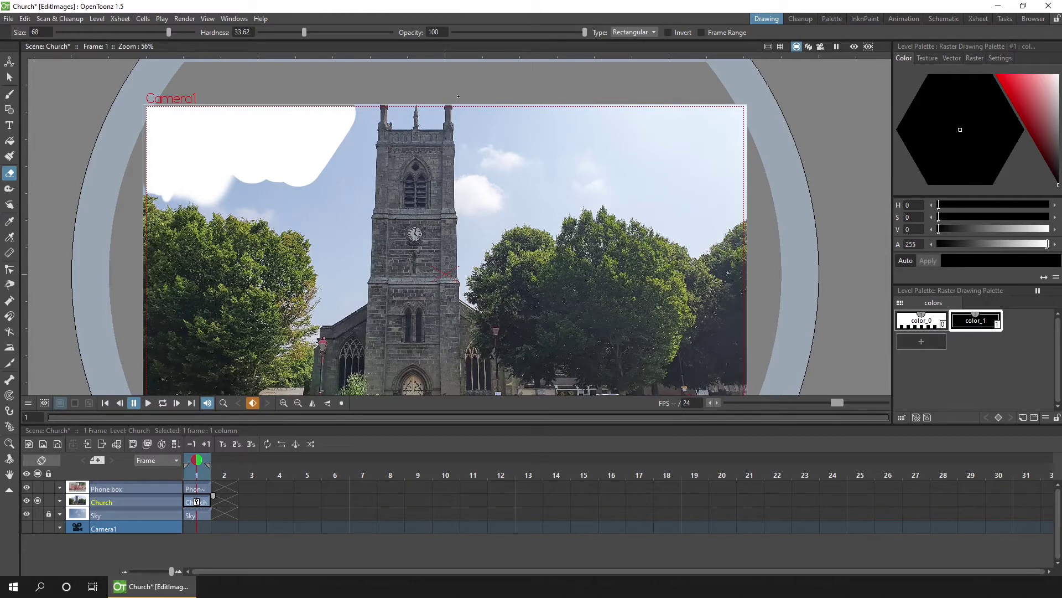
mouse_move(460, 95)
mouse_down()
mouse_move(601, 164)
mouse_move(717, 181)
mouse_move(754, 203)
mouse_up()
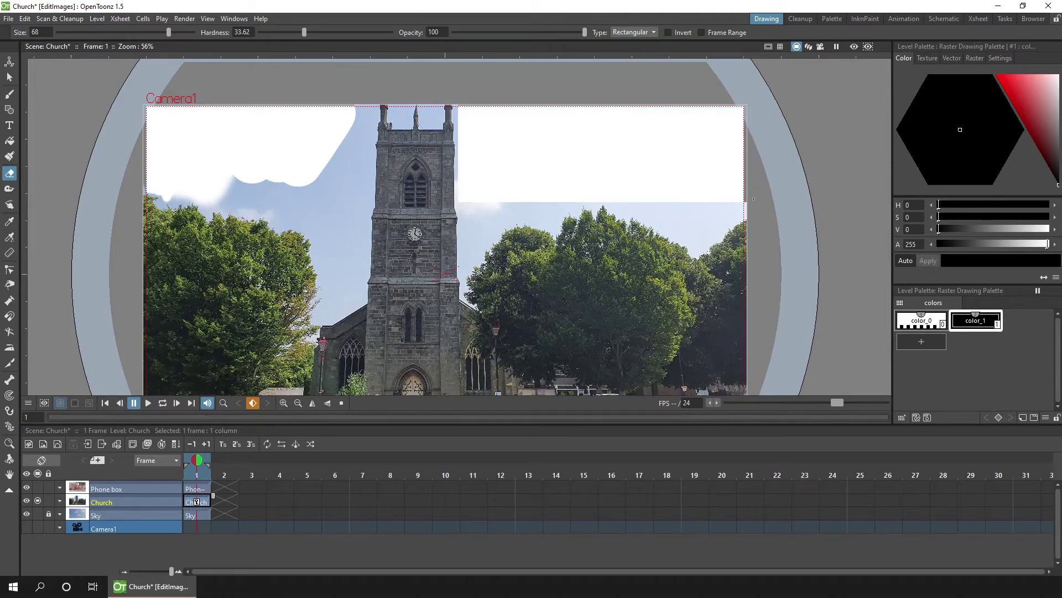
Erase a freehand area of sky left of the tower down to the roof.
click(650, 36)
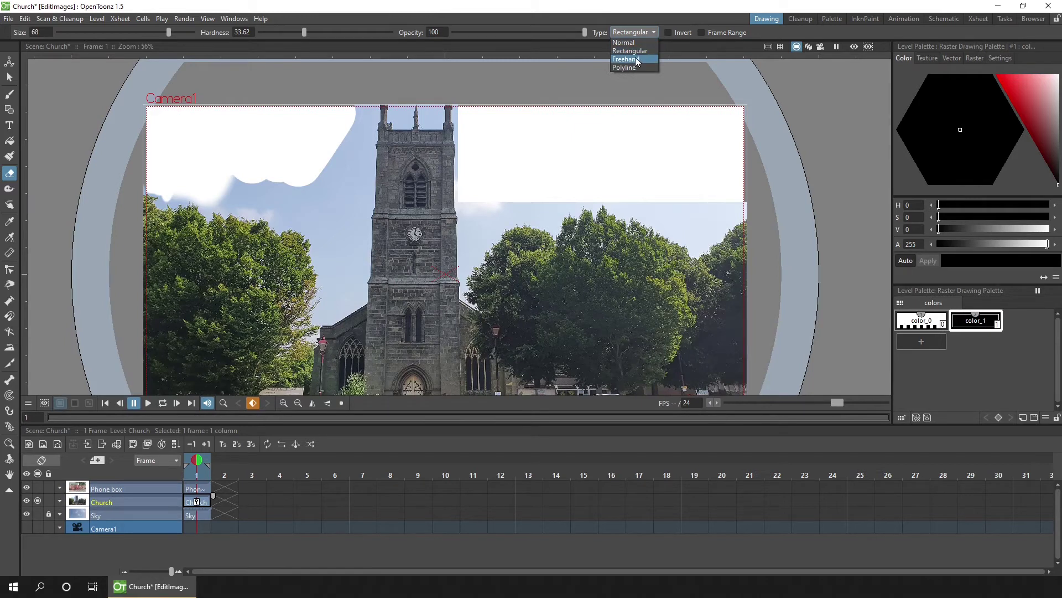
click(636, 59)
mouse_move(283, 126)
mouse_down()
mouse_move(355, 94)
mouse_move(369, 113)
mouse_move(350, 291)
mouse_move(332, 287)
mouse_move(318, 227)
mouse_move(233, 200)
mouse_move(189, 162)
mouse_up()
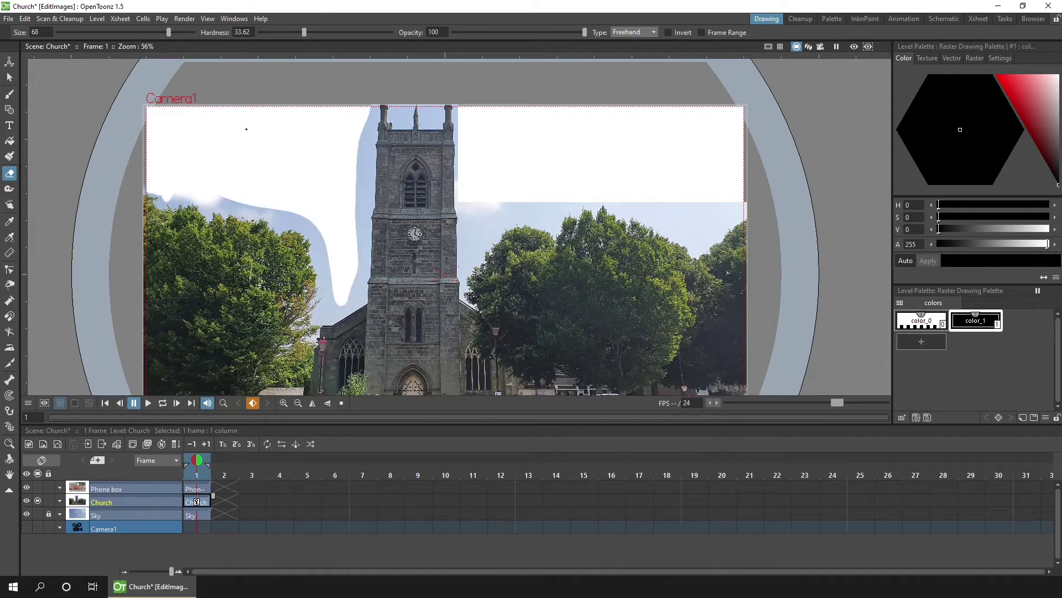
click(643, 33)
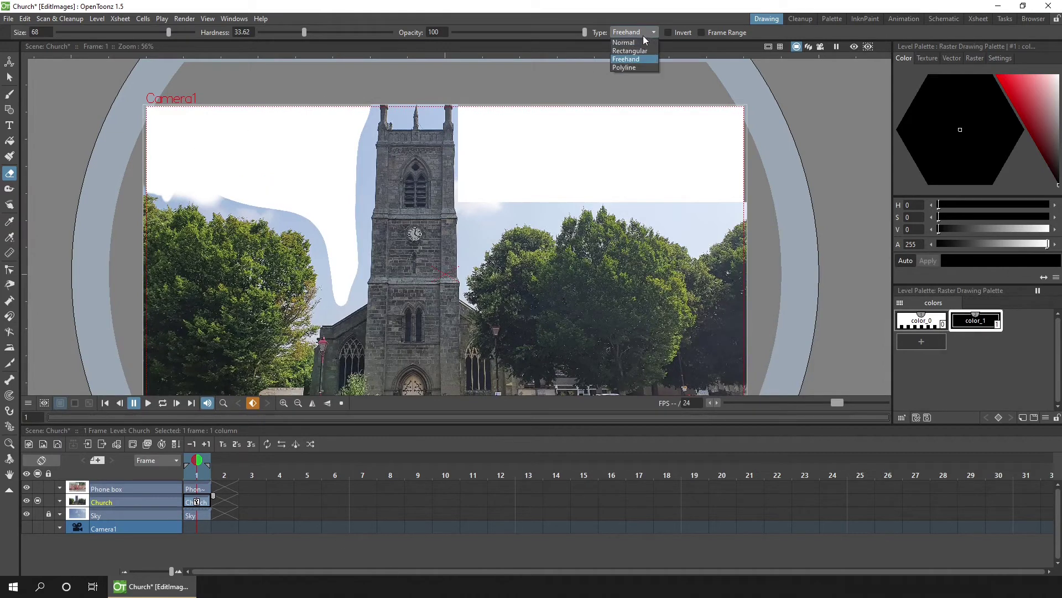
Zoom in on the tower top and trace a polyline erase outline along the spire's edge.
click(634, 68)
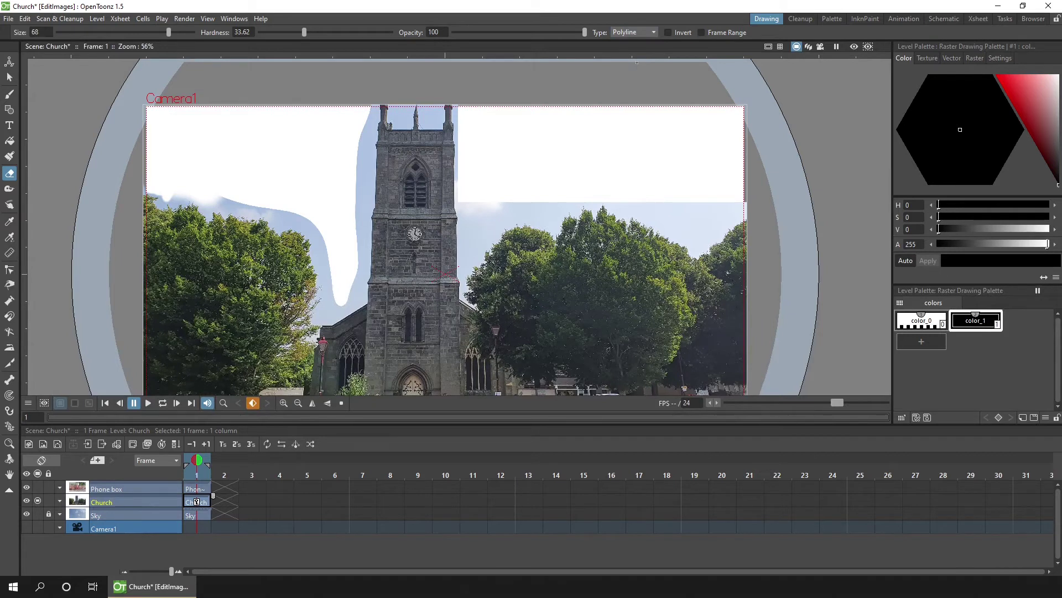
scroll(390, 160, up, 5)
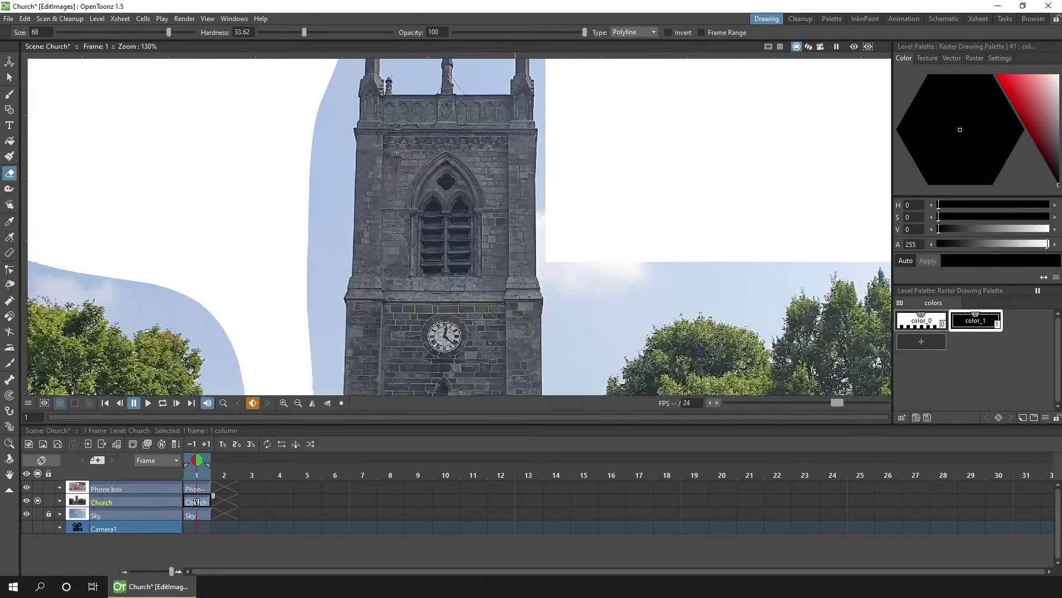
drag(392, 200, 376, 234)
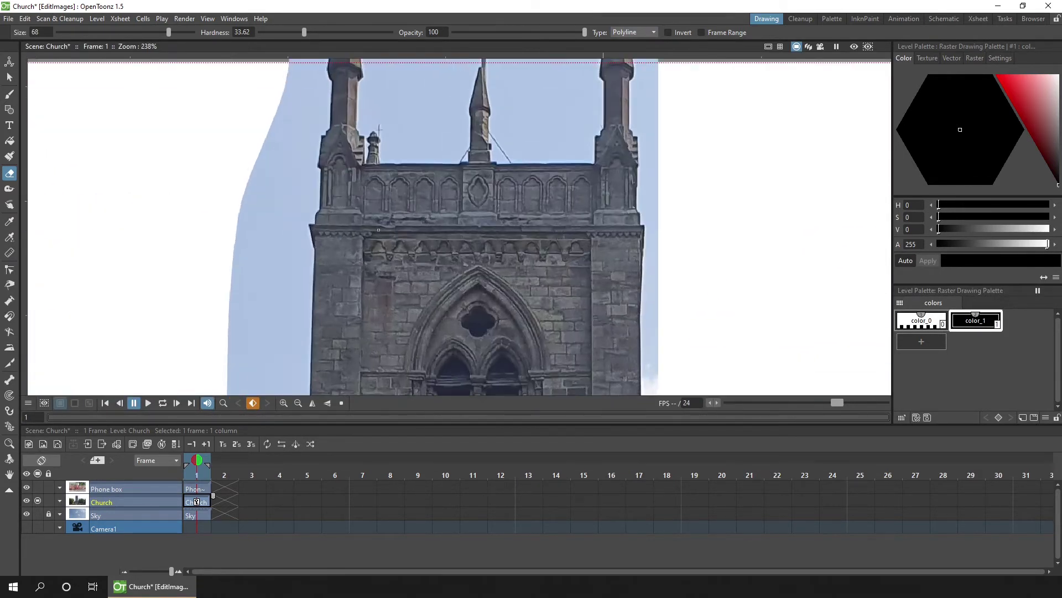
scroll(379, 230, up, 1)
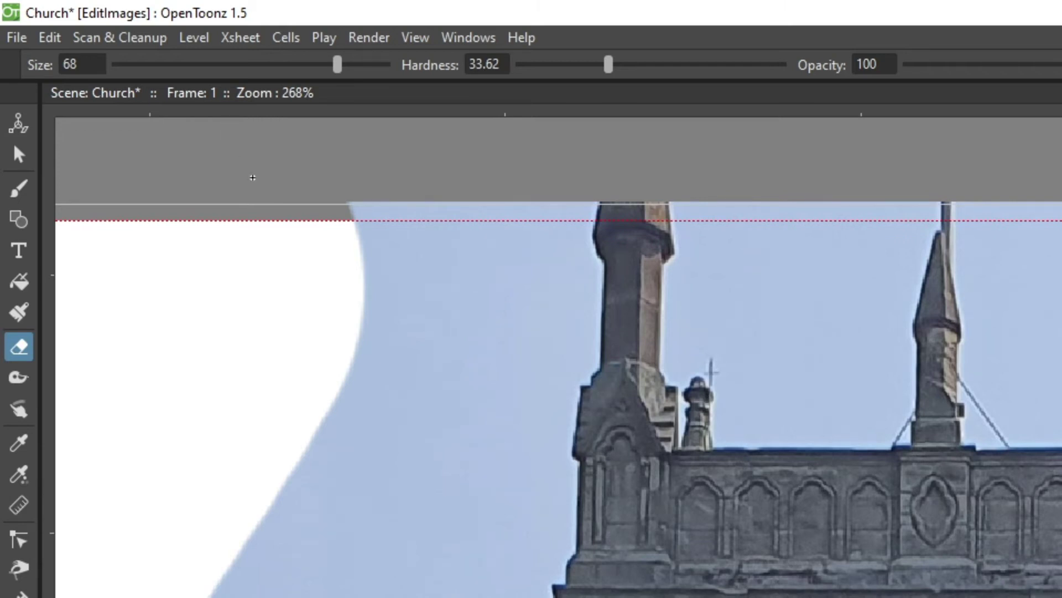
click(251, 177)
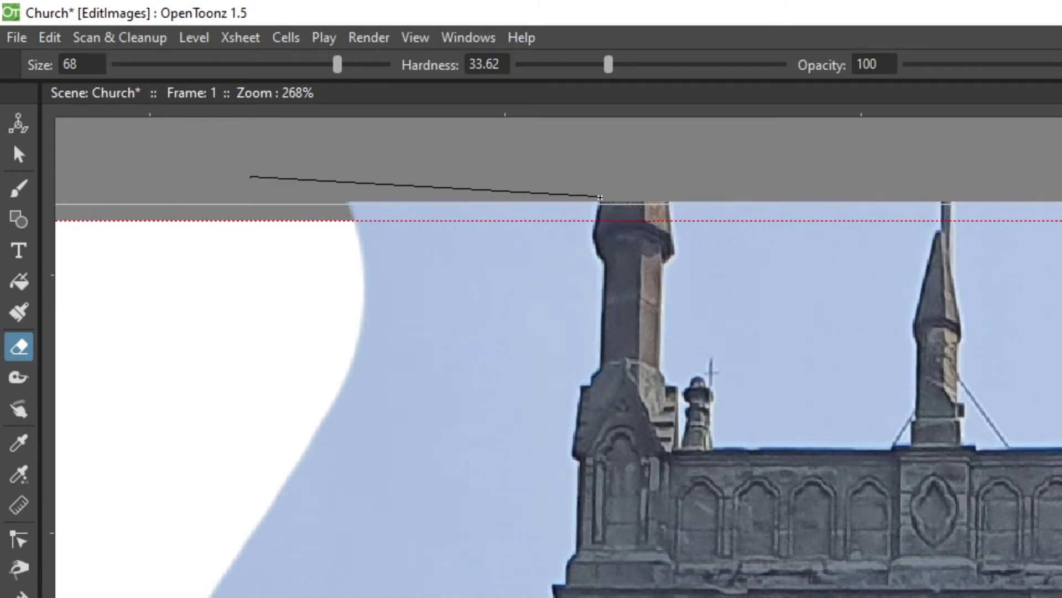
mouse_move(604, 198)
mouse_down()
mouse_move(590, 244)
mouse_move(602, 263)
mouse_move(601, 363)
mouse_move(576, 390)
mouse_move(311, 321)
mouse_move(227, 225)
mouse_move(261, 268)
mouse_move(252, 238)
mouse_up()
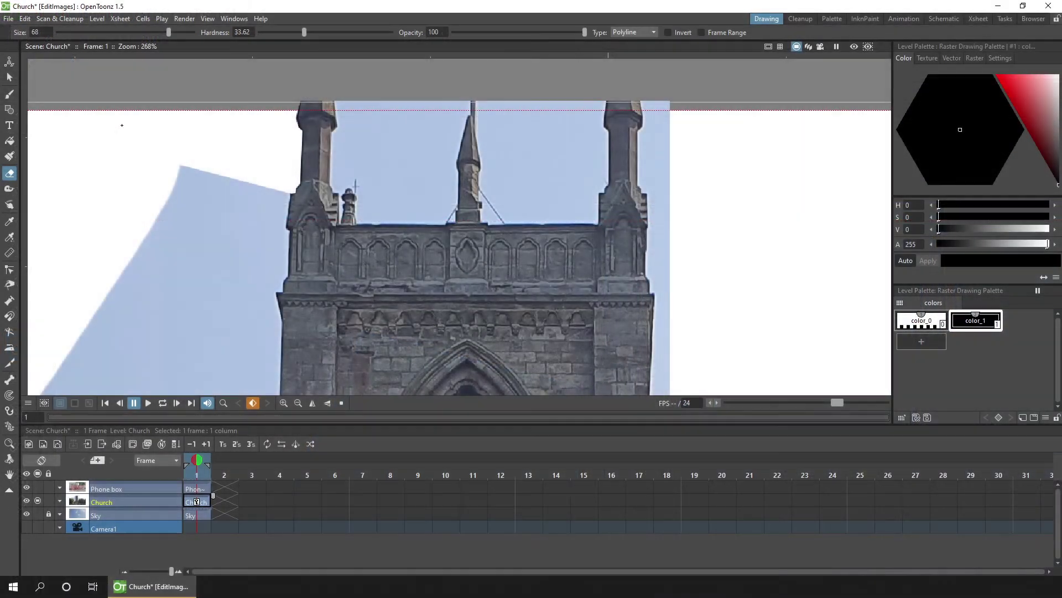
Close the polyline outline to erase the remaining left sky down to the treetops.
click(78, 164)
click(277, 156)
click(143, 339)
double_click(64, 232)
click(65, 234)
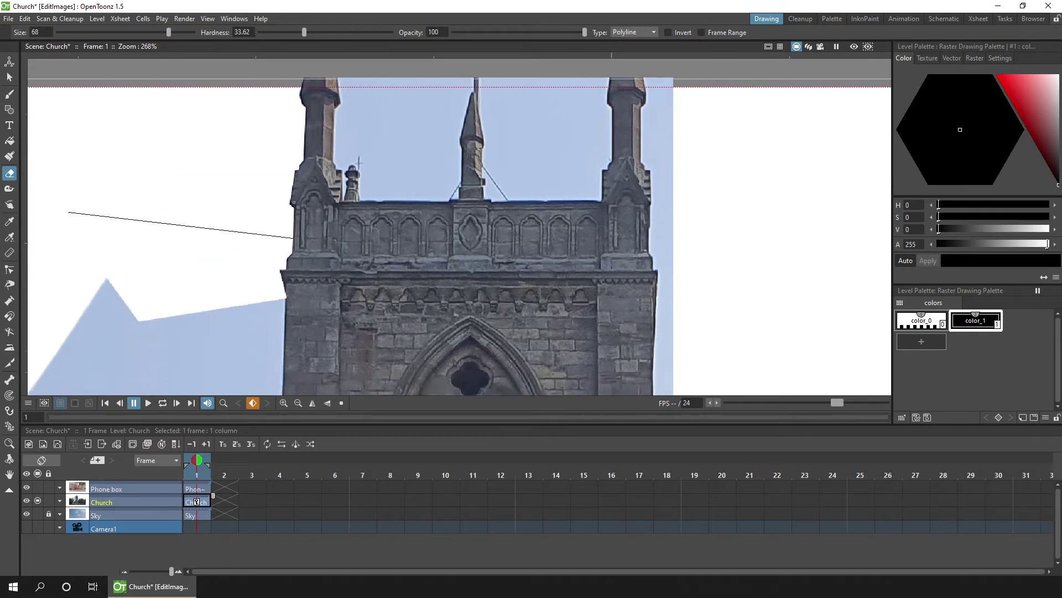
scroll(293, 203, down, 5)
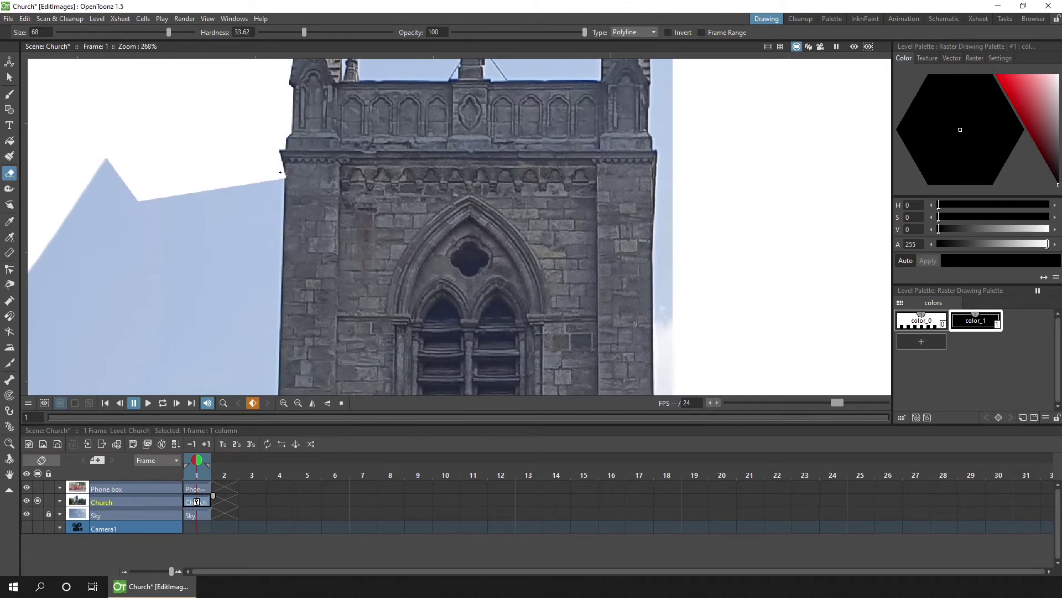
scroll(281, 173, down, 3)
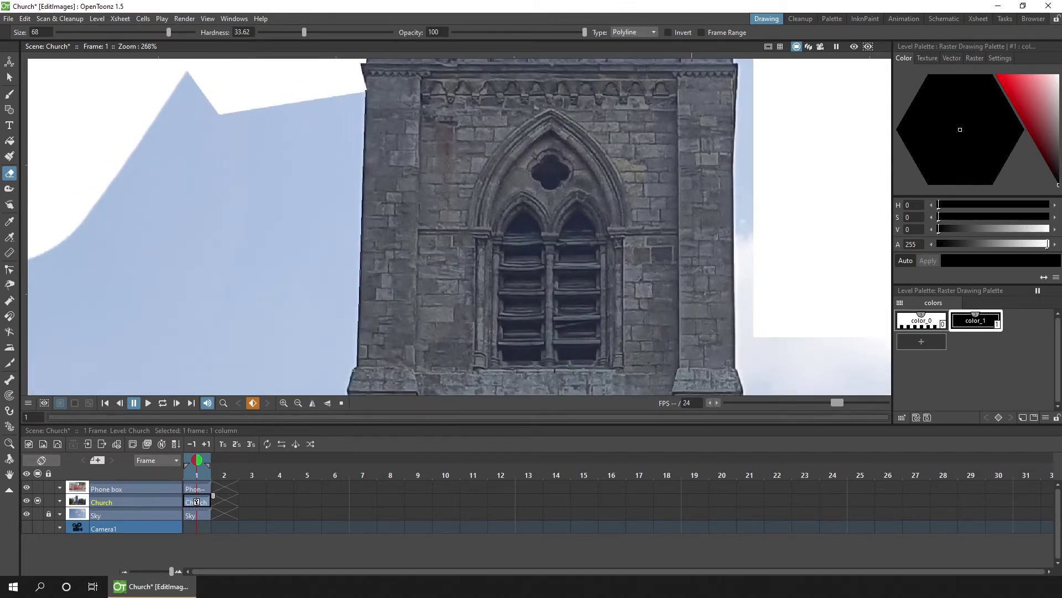
scroll(327, 94, down, 5)
scroll(328, 119, down, 5)
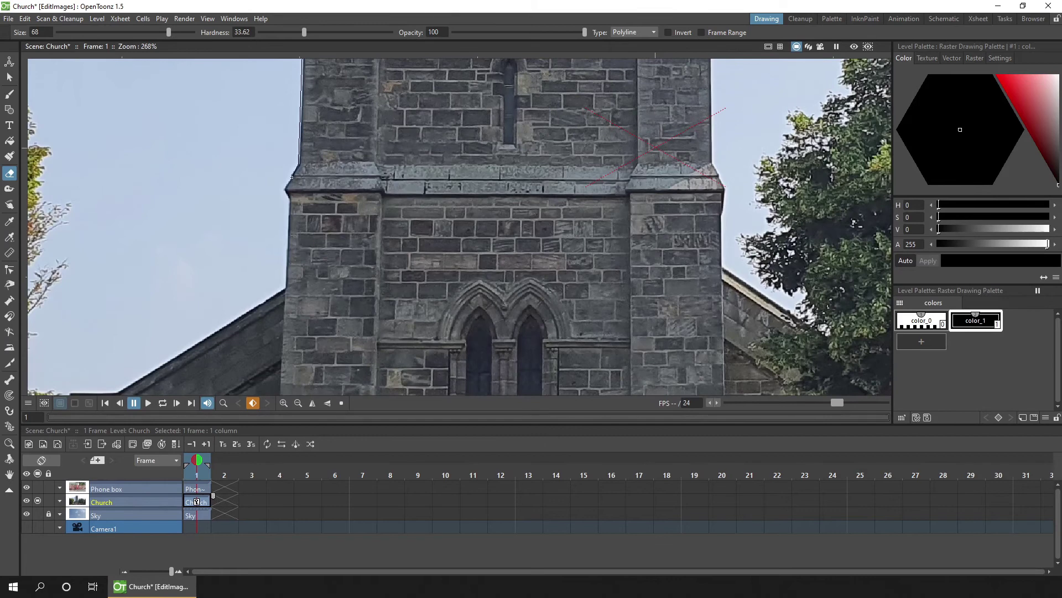
scroll(280, 202, up, 5)
scroll(332, 166, down, 4)
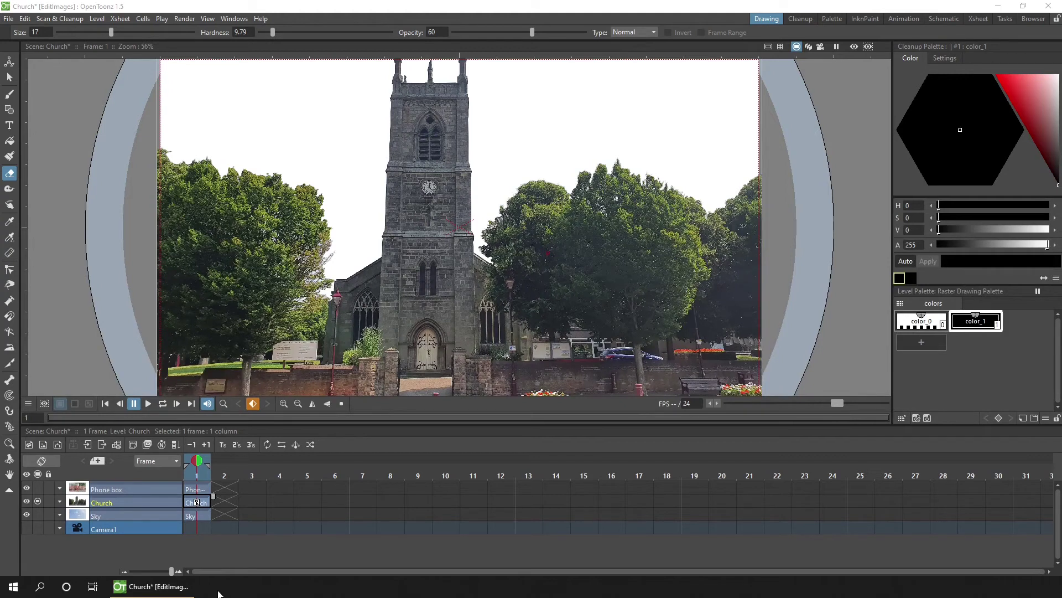
Show the Sky column behind the church, lower eraser opacity to about 38, and fit the view.
click(38, 514)
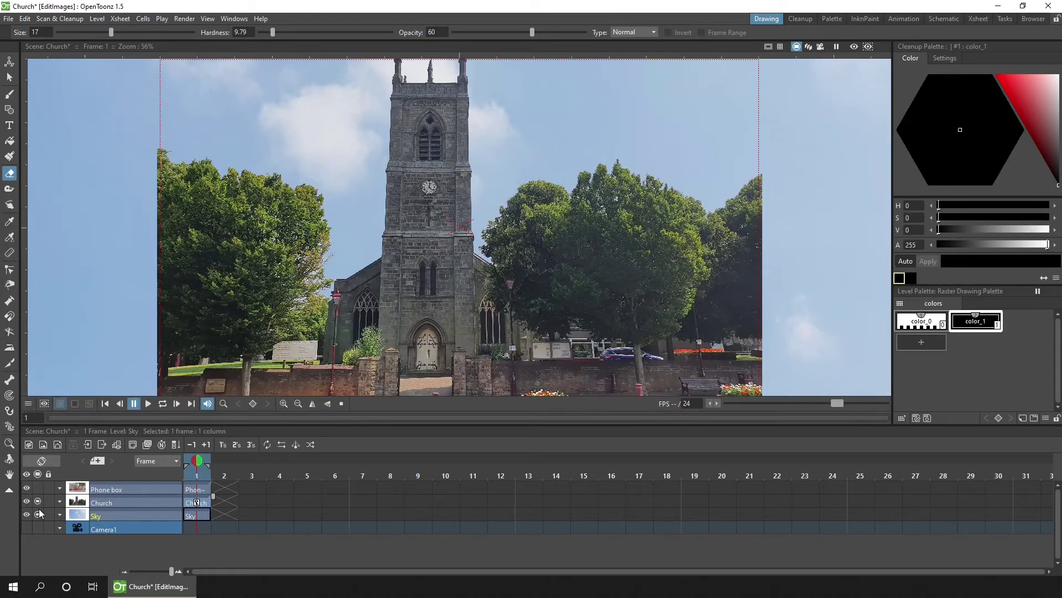
scroll(329, 223, up, 5)
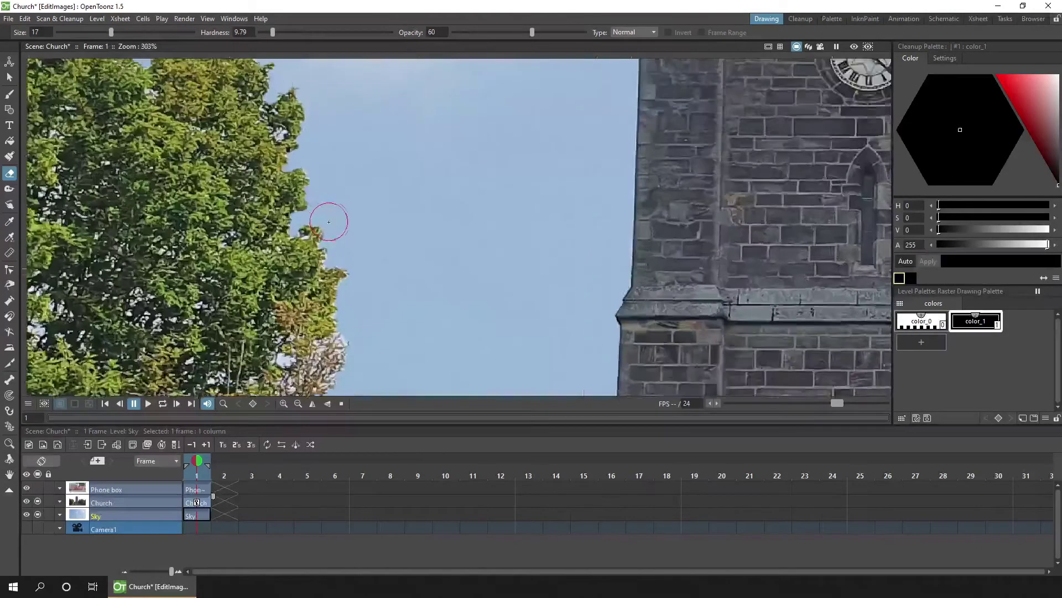
scroll(329, 223, down, 1)
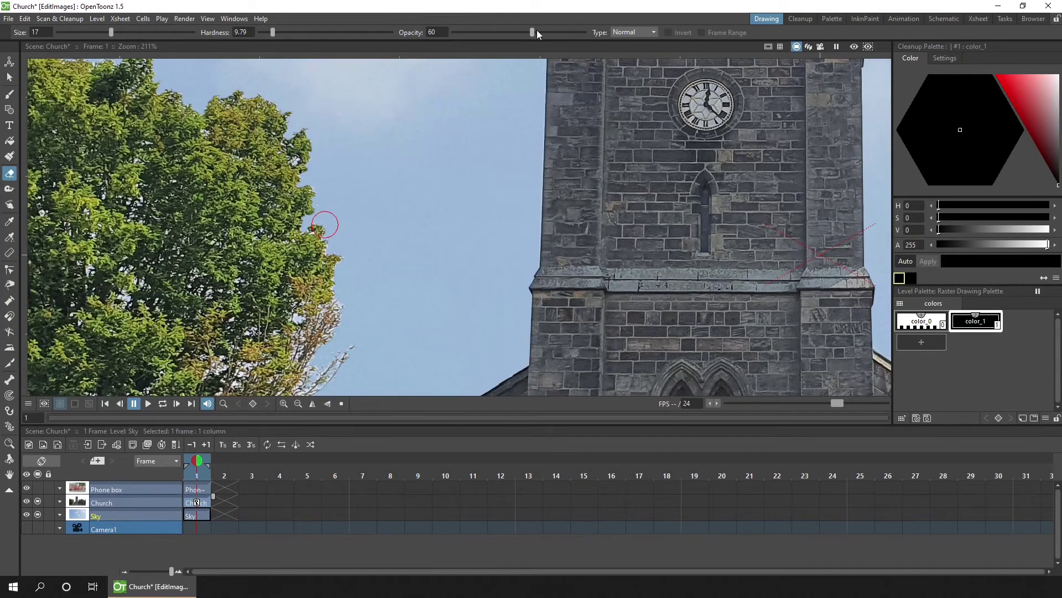
drag(532, 32, 500, 33)
right_click(422, 212)
click(465, 233)
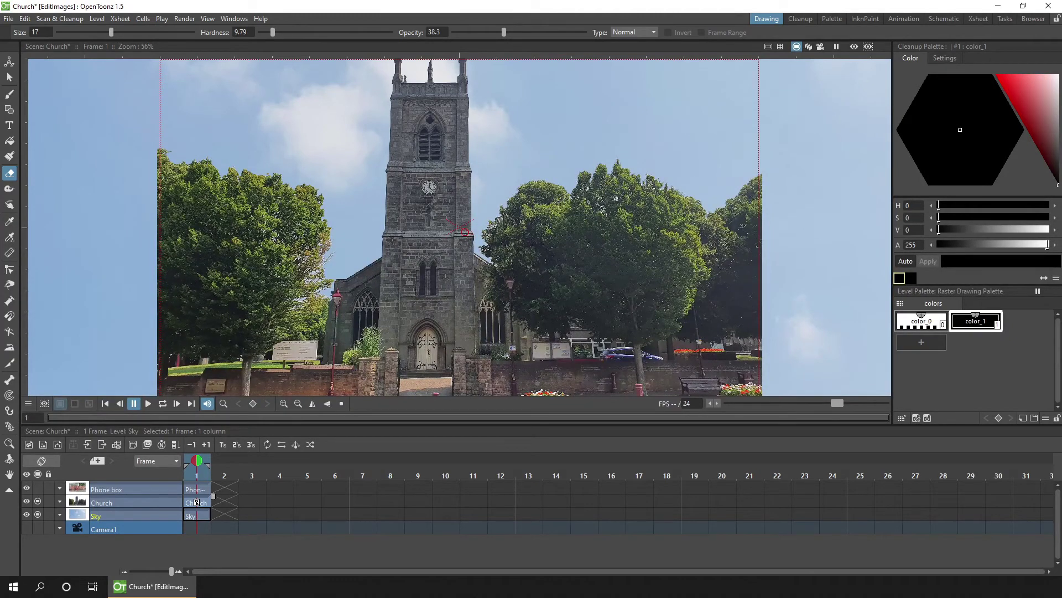
Save the scene and erase the phone box photo's left and right sides with a rectangular eraser.
click(38, 488)
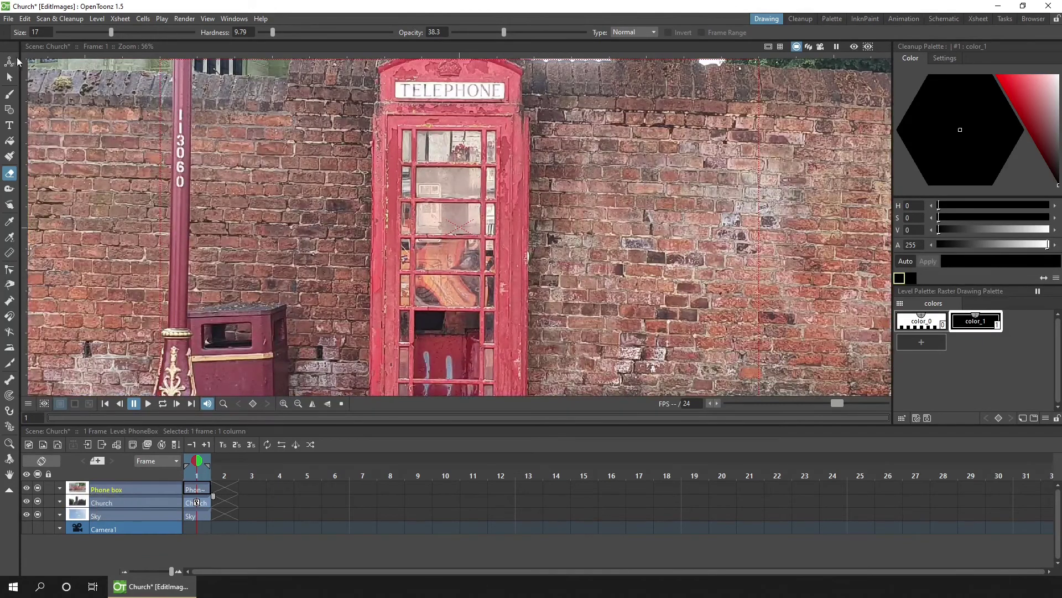
key(ctrl+s)
scroll(575, 230, down, 5)
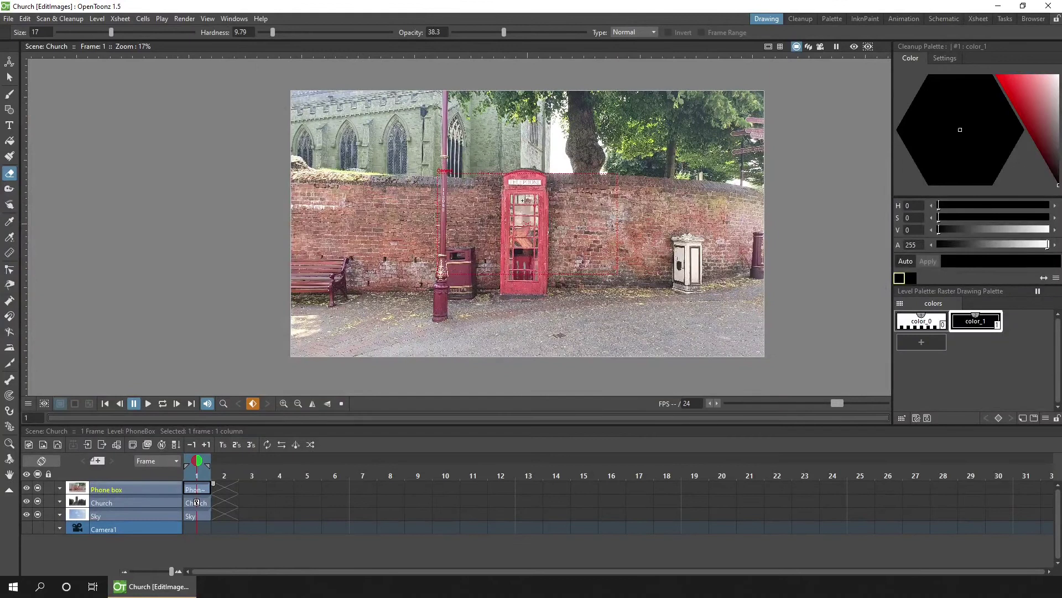
click(652, 32)
click(644, 47)
mouse_move(274, 74)
mouse_down()
mouse_move(434, 344)
mouse_move(465, 381)
mouse_move(497, 380)
mouse_up()
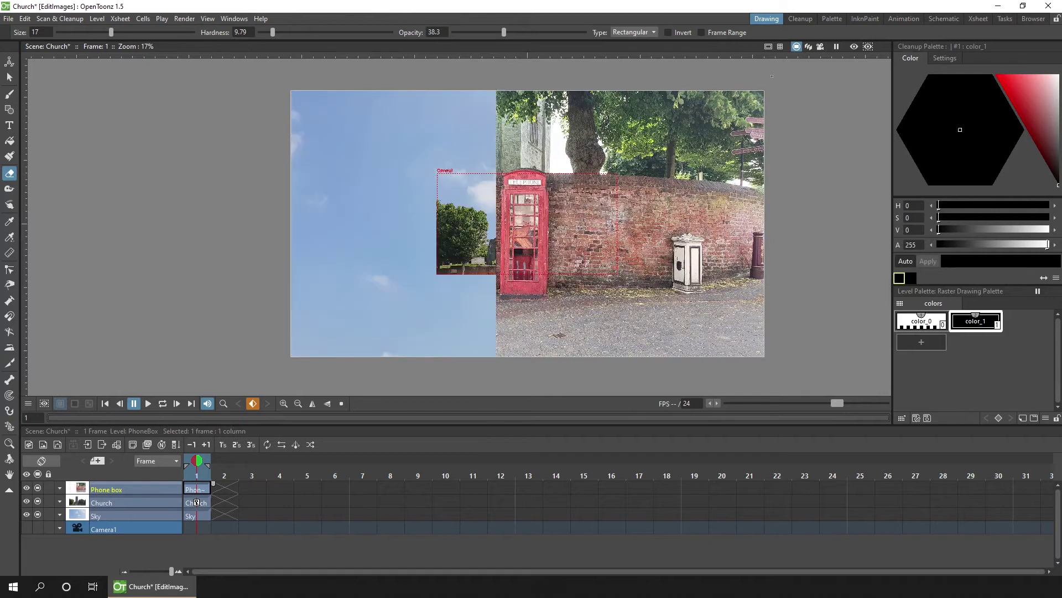
mouse_move(784, 78)
mouse_down()
mouse_move(686, 232)
mouse_move(561, 350)
mouse_move(551, 374)
mouse_up()
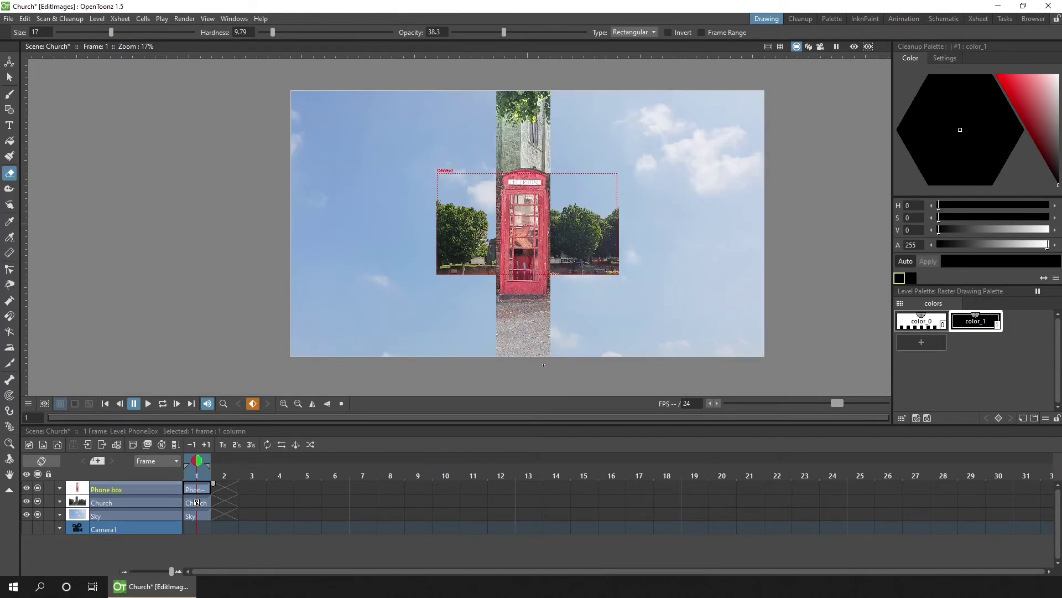
Hide the Church and Sky layers, then erase the trees above and gravel below the booth.
click(38, 500)
click(38, 514)
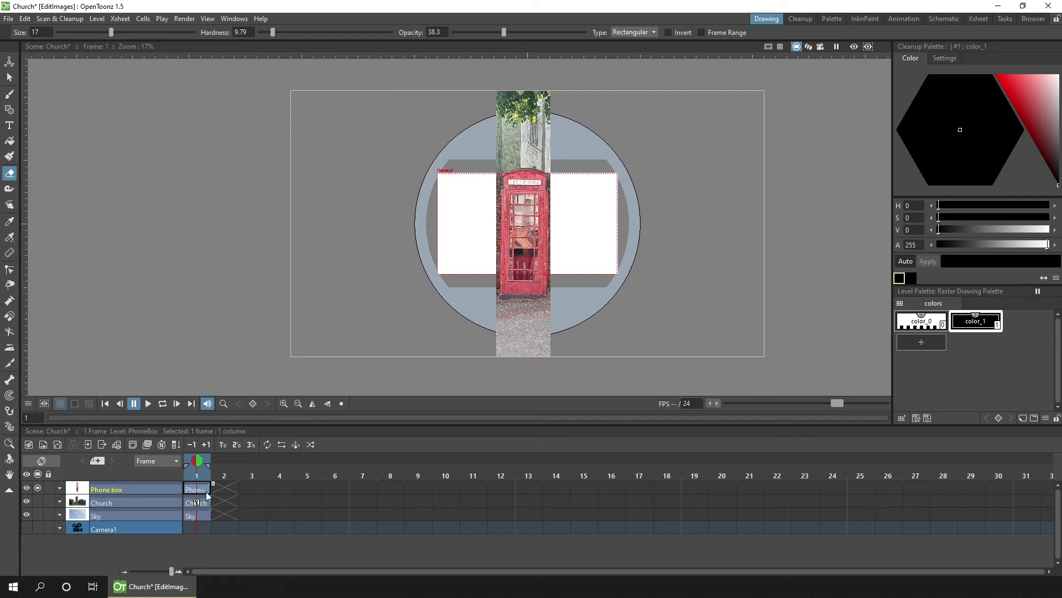
mouse_move(496, 86)
mouse_down()
mouse_move(565, 169)
mouse_move(558, 164)
mouse_up()
mouse_move(470, 379)
mouse_down()
mouse_move(567, 296)
mouse_move(560, 290)
mouse_up()
scroll(532, 209, up, 4)
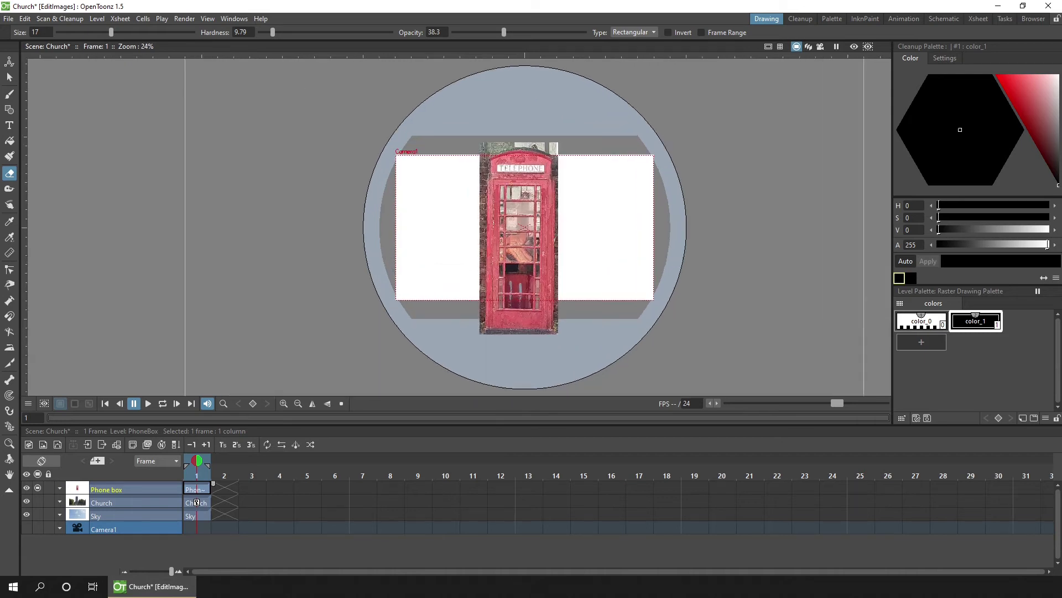
drag(532, 209, 476, 123)
Raise the eraser opacity to 100, switch to polyline mode and frame the whole phone box.
scroll(476, 123, up, 1)
drag(504, 32, 585, 32)
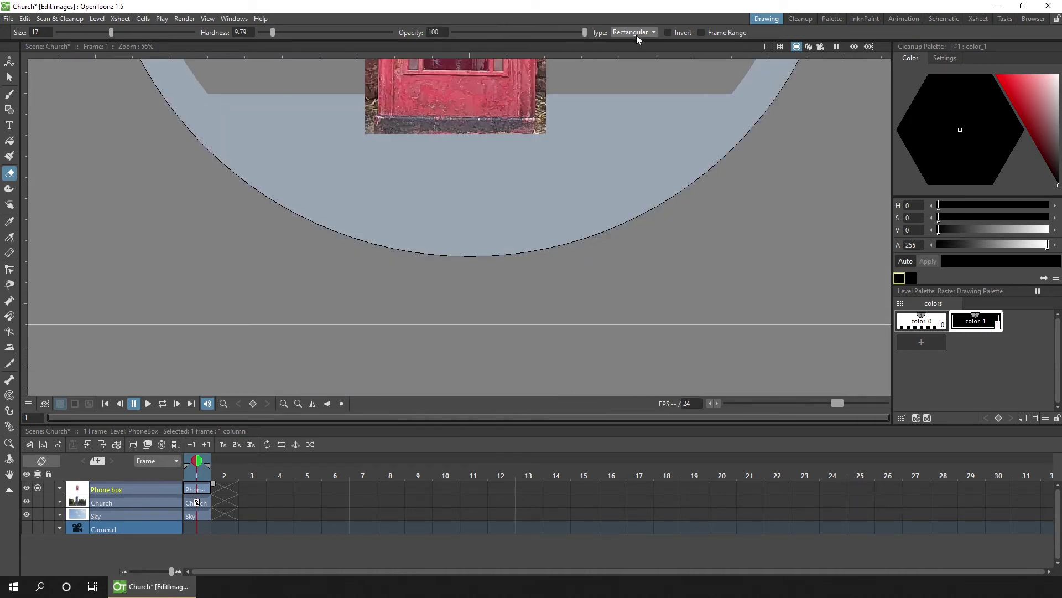
click(634, 32)
click(639, 68)
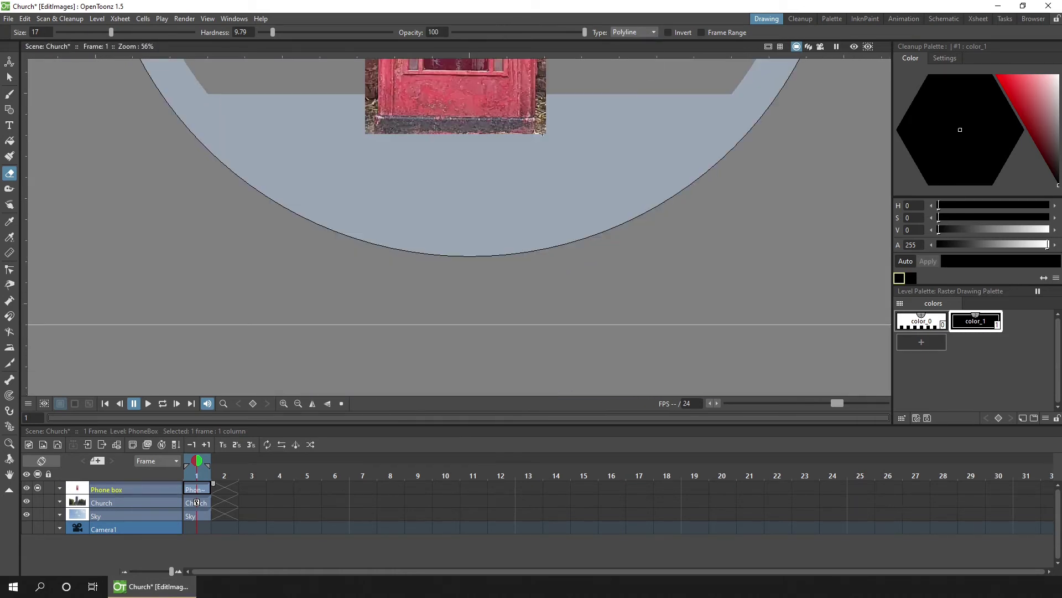
drag(639, 69, 491, 241)
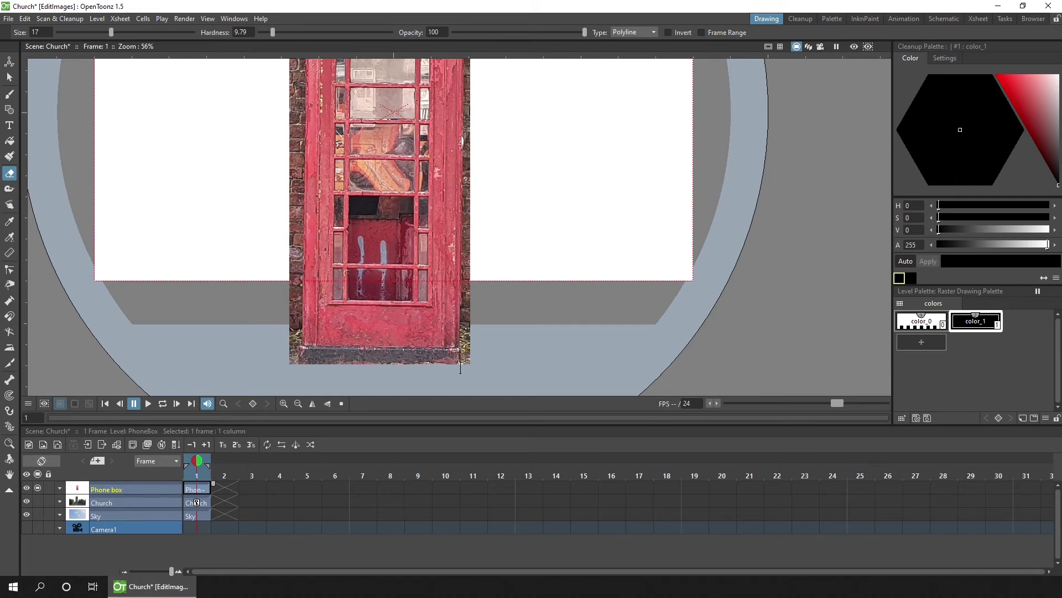
scroll(451, 133, up, 5)
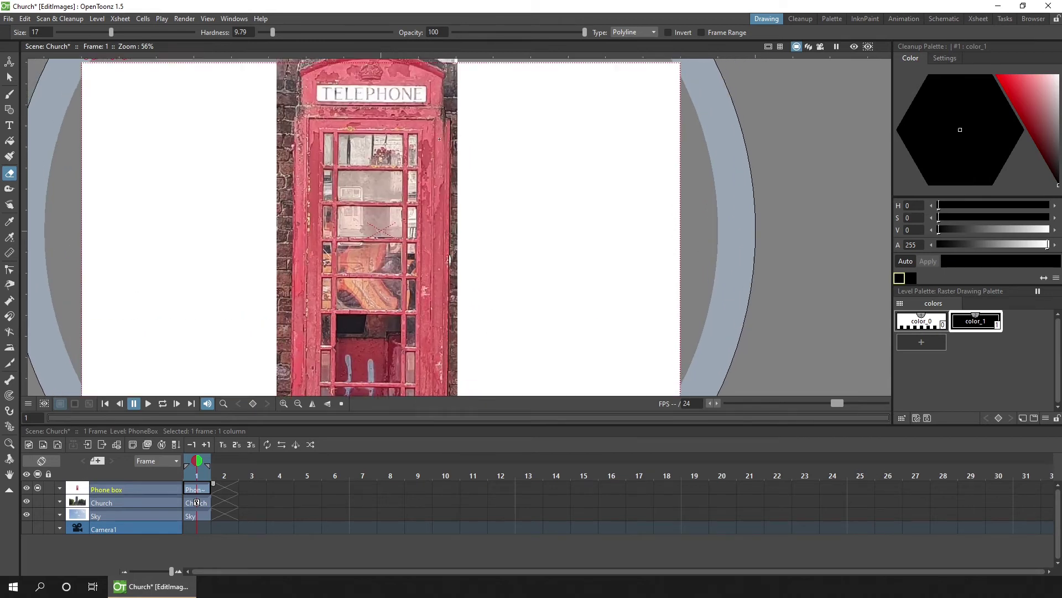
scroll(443, 140, up, 2)
scroll(498, 146, down, 4)
scroll(281, 327, up, 4)
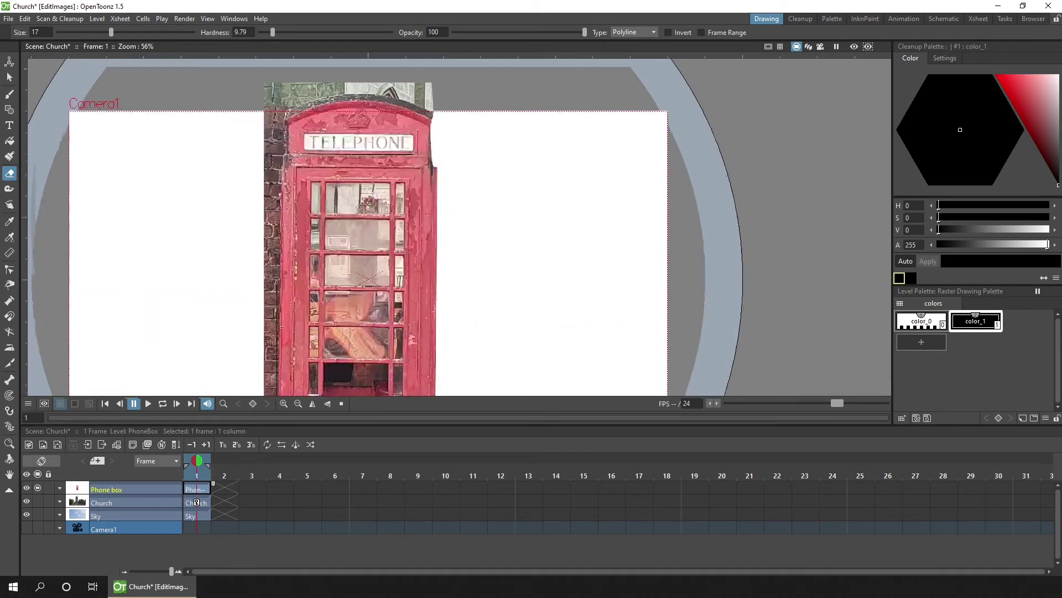
scroll(281, 327, up, 2)
scroll(227, 271, down, 4)
scroll(277, 382, up, 4)
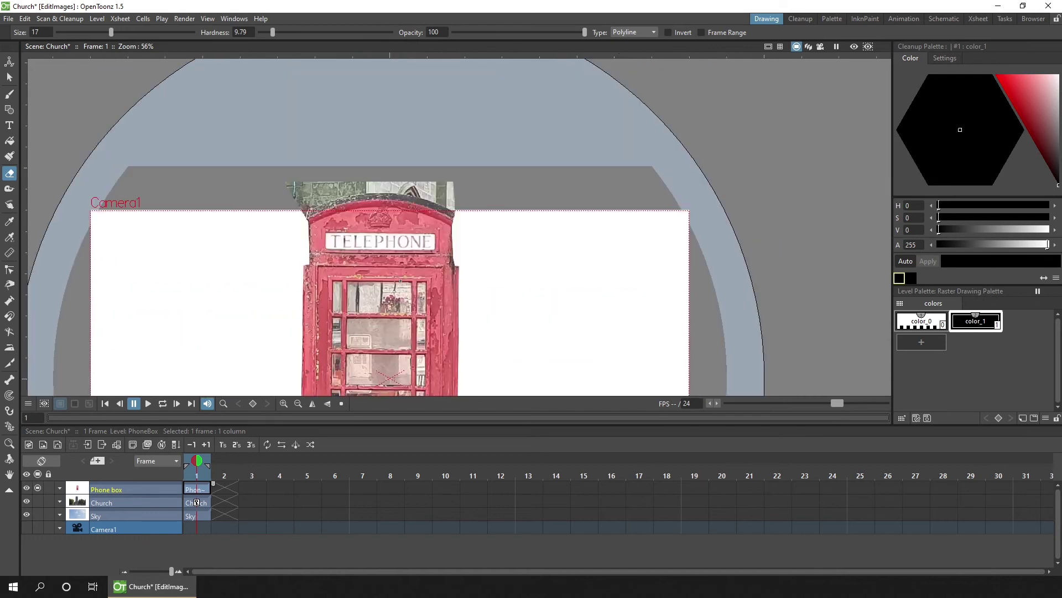
With a normal, fully hard size-32 eraser, clean the leftover scraps off the booth's top and edges.
click(634, 32)
click(628, 31)
scroll(441, 163, up, 1)
drag(113, 32, 143, 32)
key(plus)
key(plus)
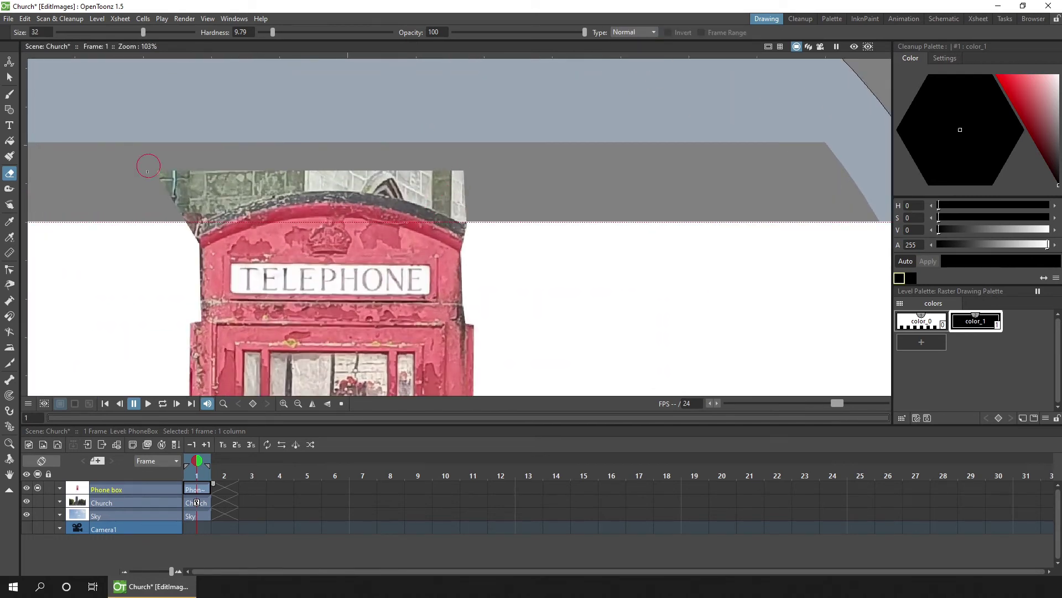
drag(147, 172, 171, 194)
drag(273, 32, 391, 32)
mouse_move(468, 170)
mouse_down()
mouse_move(251, 180)
mouse_move(166, 196)
mouse_move(448, 192)
mouse_move(301, 188)
mouse_up()
drag(392, 32, 325, 32)
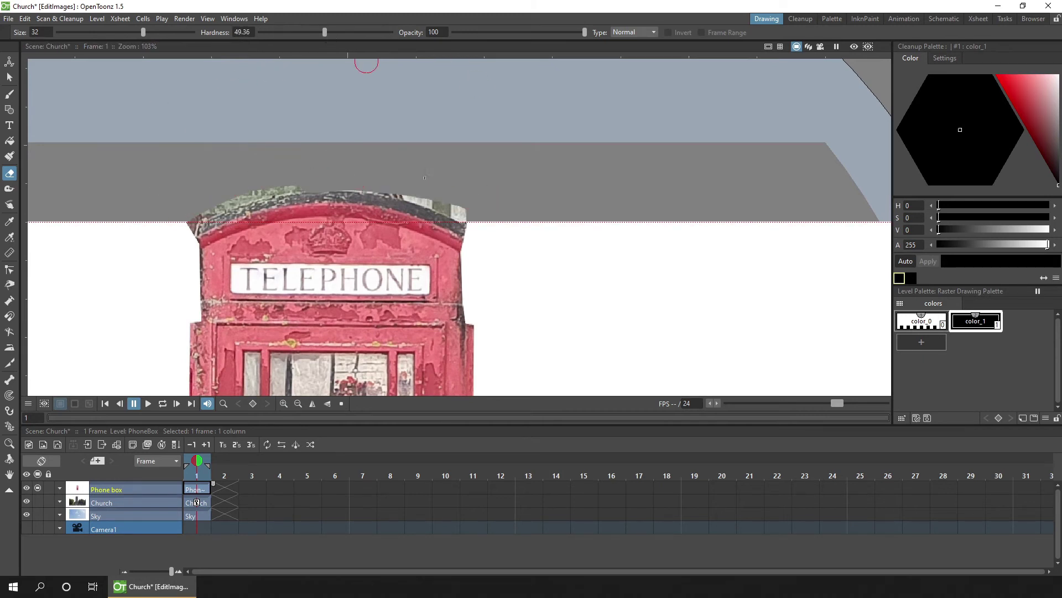
mouse_move(484, 231)
mouse_down()
mouse_move(347, 191)
mouse_move(260, 192)
mouse_move(443, 198)
mouse_move(290, 190)
mouse_move(158, 237)
mouse_move(278, 198)
mouse_move(395, 183)
mouse_move(187, 234)
mouse_move(307, 193)
mouse_move(472, 200)
mouse_move(317, 192)
mouse_move(374, 196)
mouse_move(514, 252)
mouse_move(331, 190)
mouse_move(393, 203)
mouse_move(513, 264)
mouse_move(469, 260)
mouse_move(468, 299)
mouse_move(470, 255)
mouse_move(470, 316)
mouse_up()
mouse_move(189, 249)
mouse_down()
mouse_move(189, 301)
mouse_move(193, 261)
mouse_up()
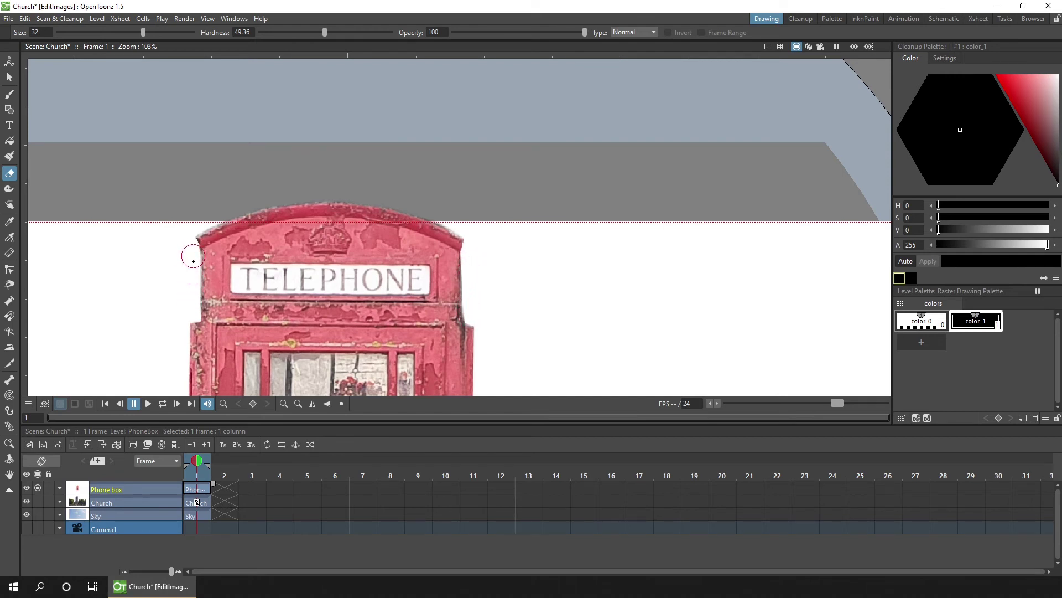
Save the scene and make the Church layer visible again.
scroll(515, 164, down, 6)
scroll(519, 231, up, 2)
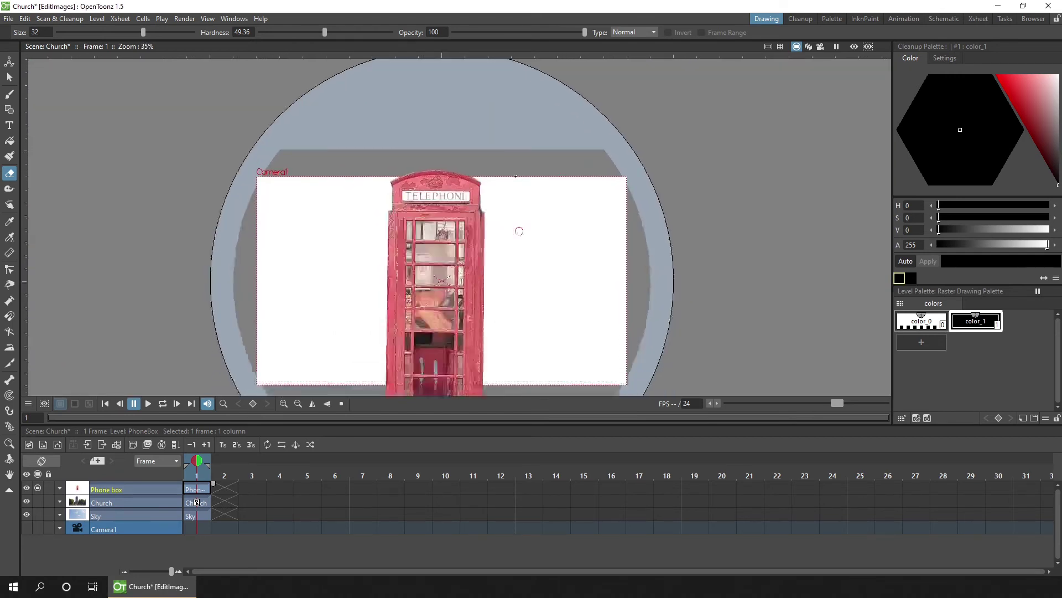
scroll(513, 161, down, 2)
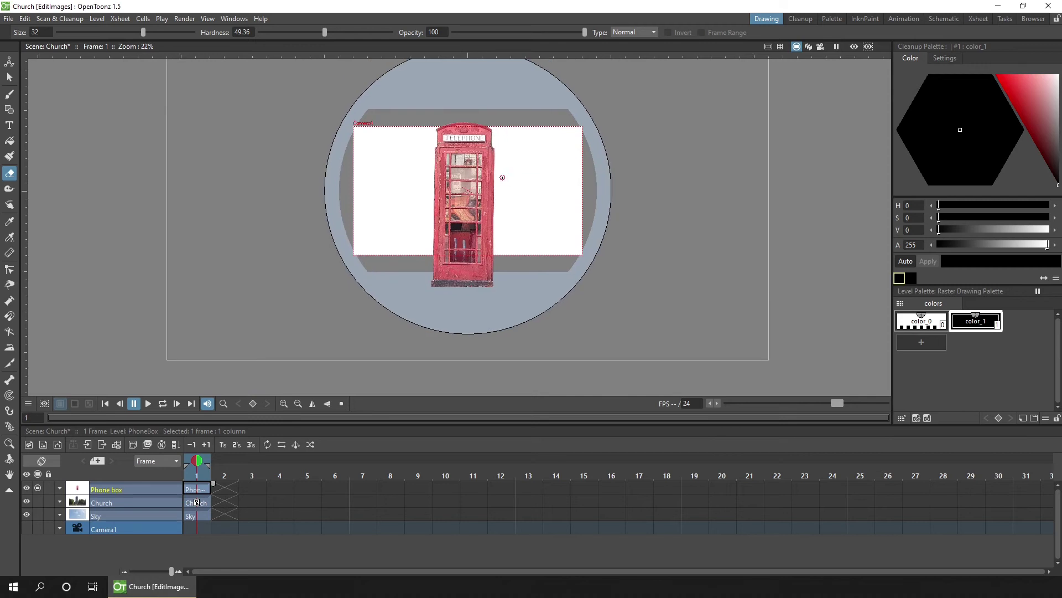
key(ctrl+s)
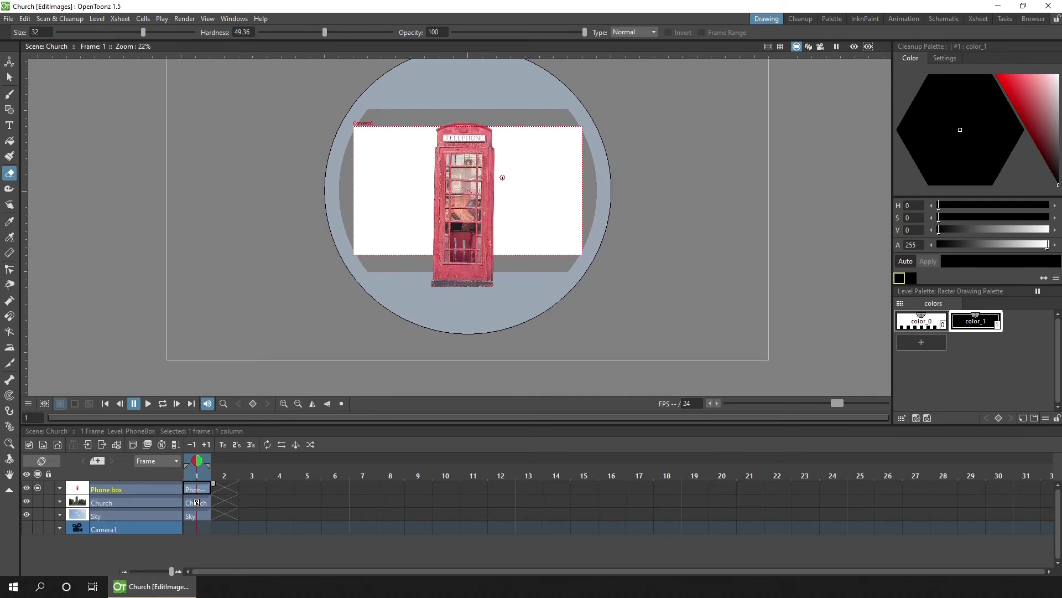
click(37, 500)
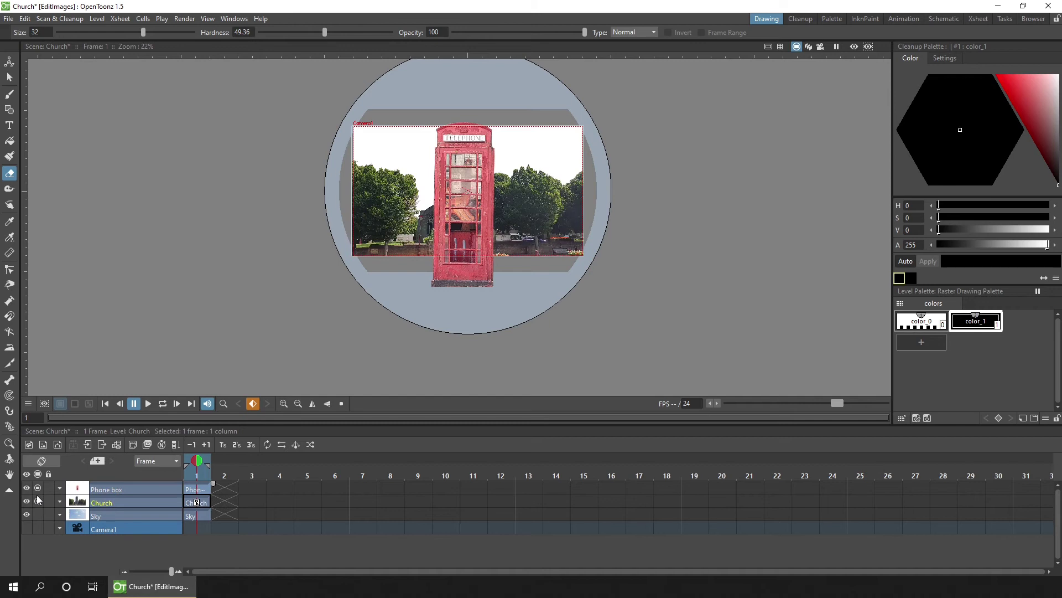
Scale the Phone box column to 14.35% at the church's lower left using the Animate tool set to All.
key(a)
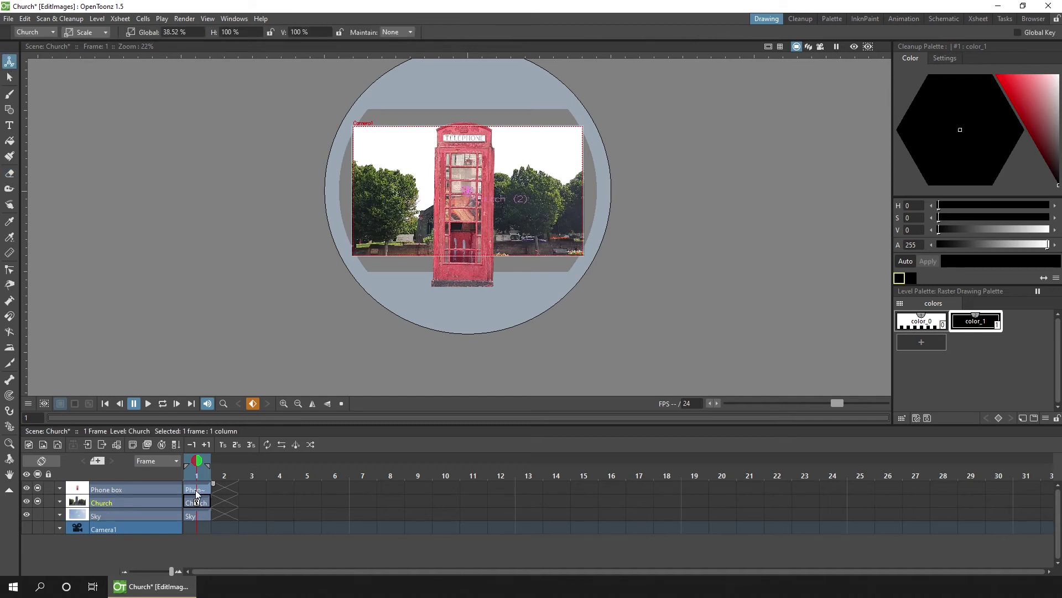
click(198, 489)
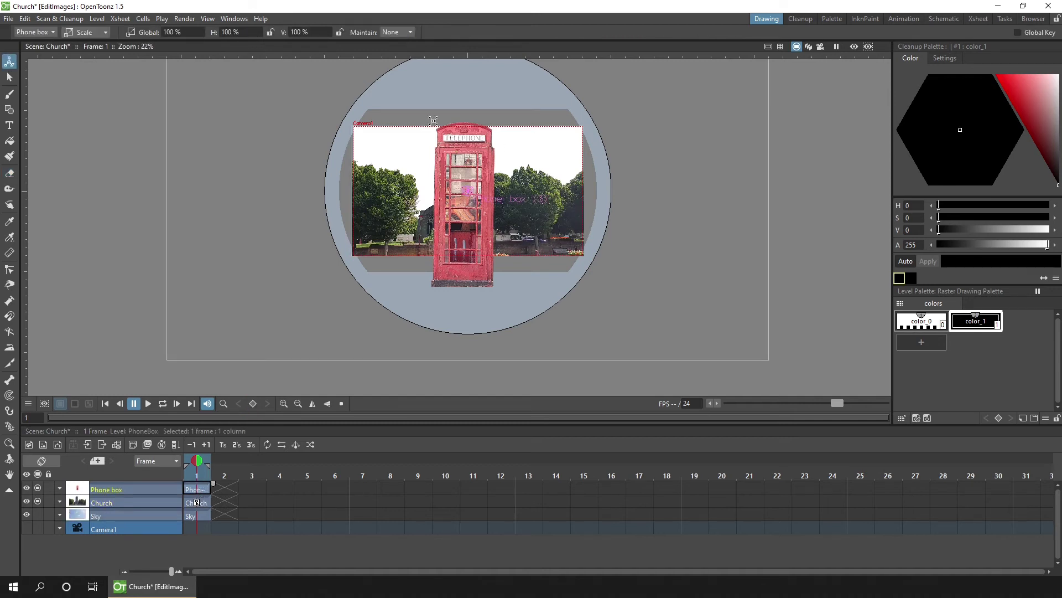
click(86, 32)
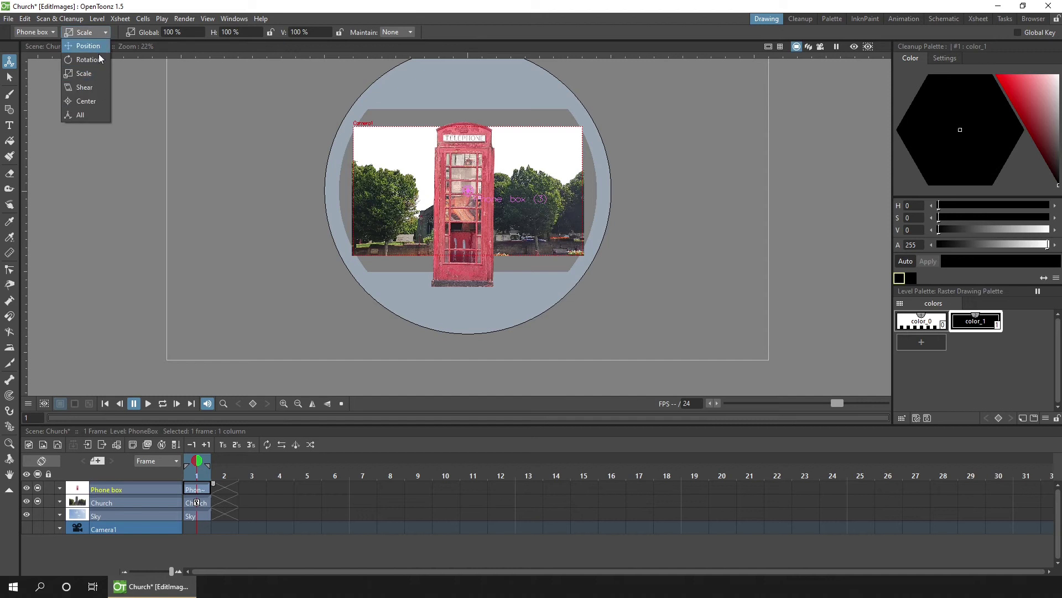
click(94, 116)
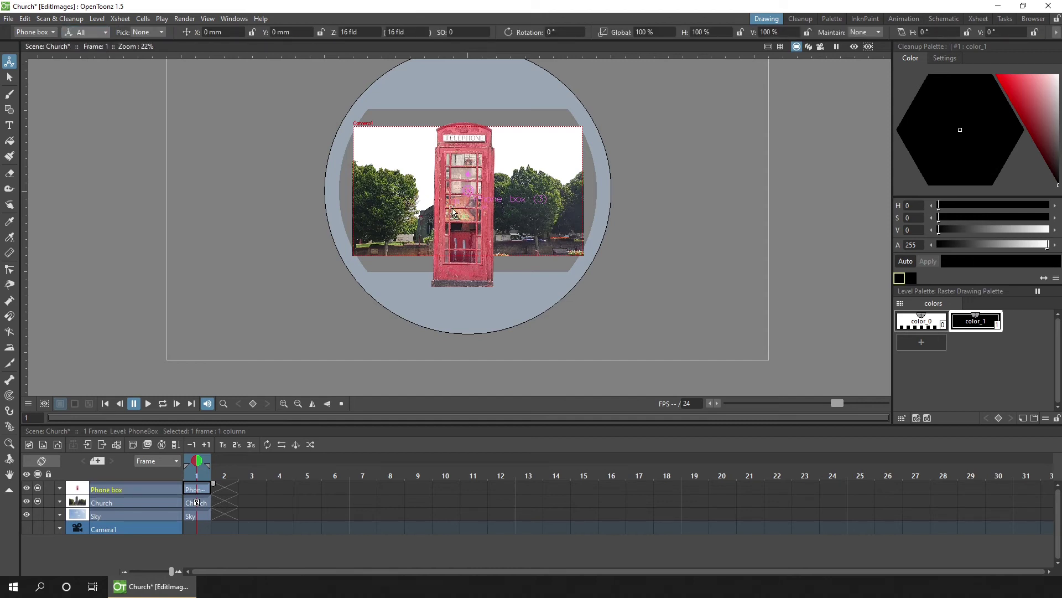
drag(452, 212, 411, 257)
scroll(427, 271, up, 1)
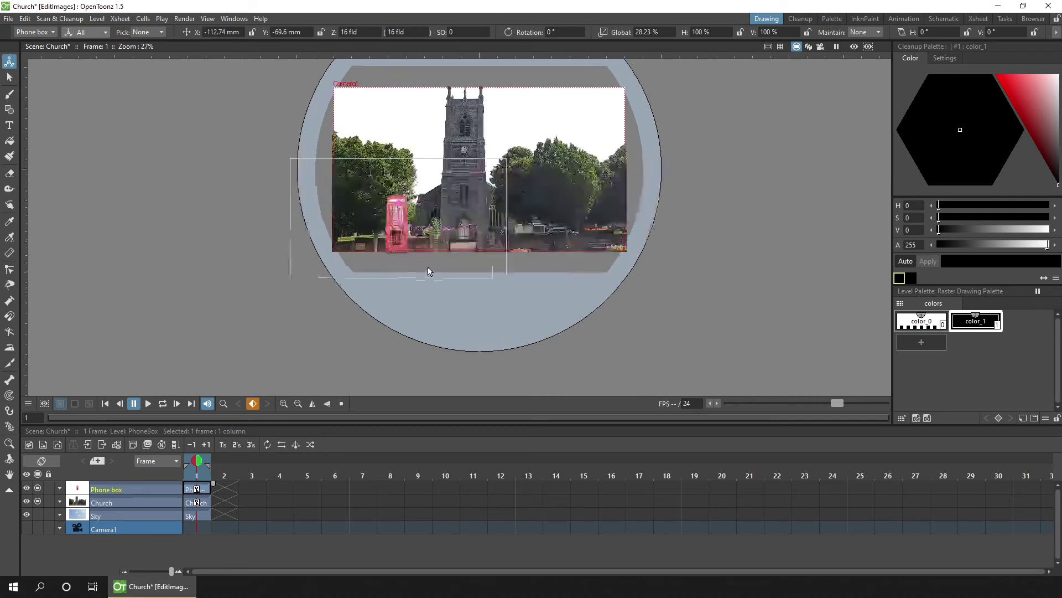
scroll(427, 271, up, 3)
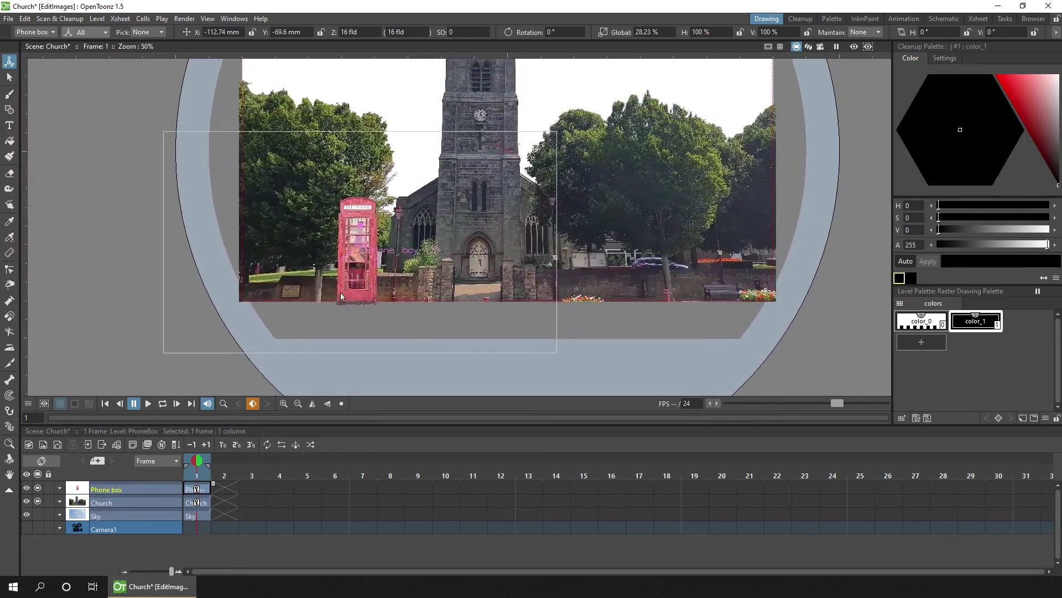
drag(346, 257, 281, 302)
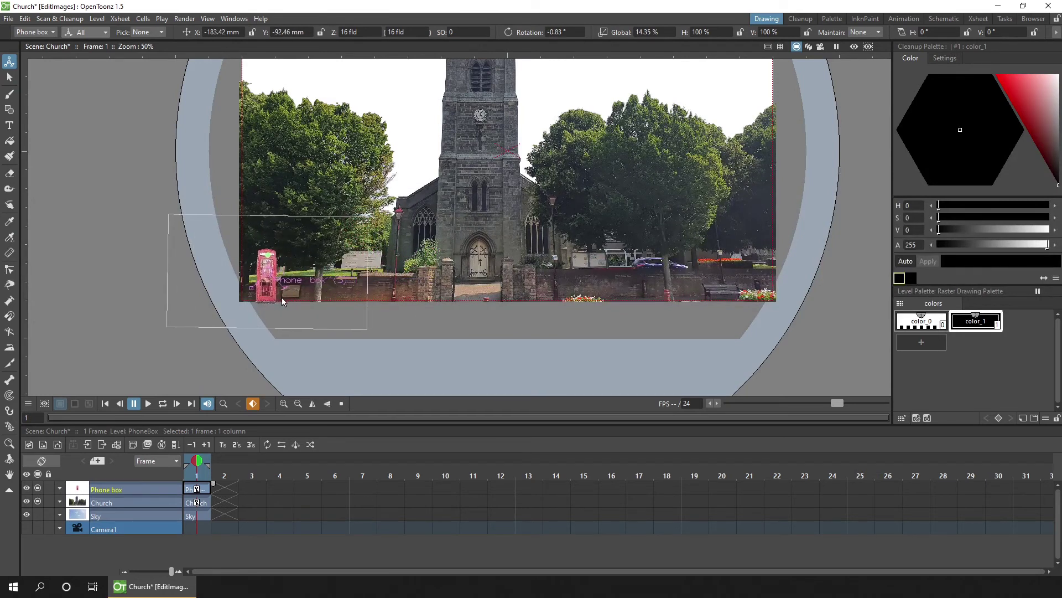
Save the scene, centre the camera frame and reselect the Phone box column.
click(205, 502)
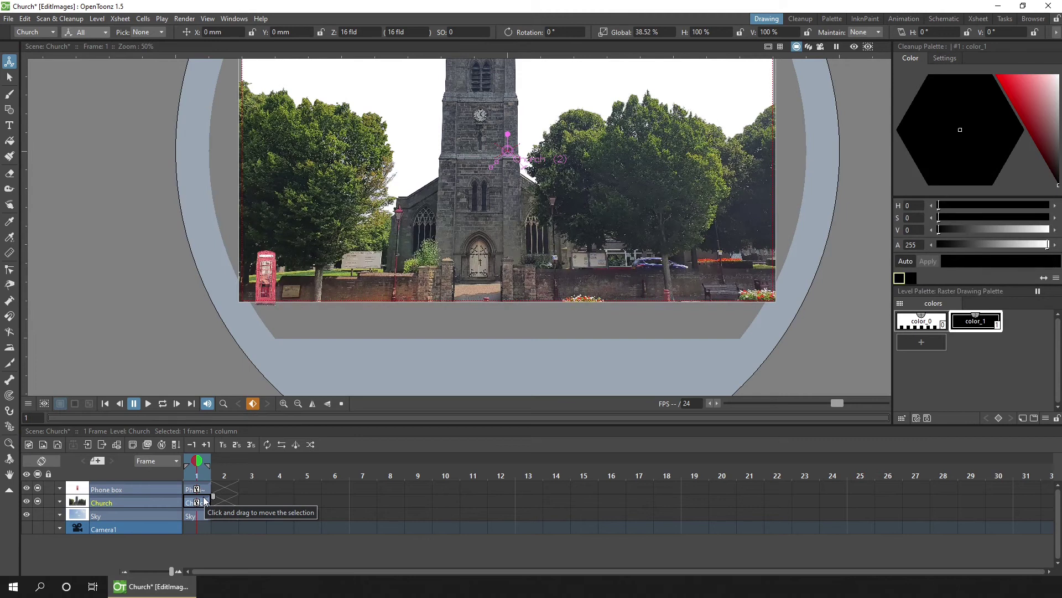
key(ctrl+s)
scroll(535, 304, down, 1)
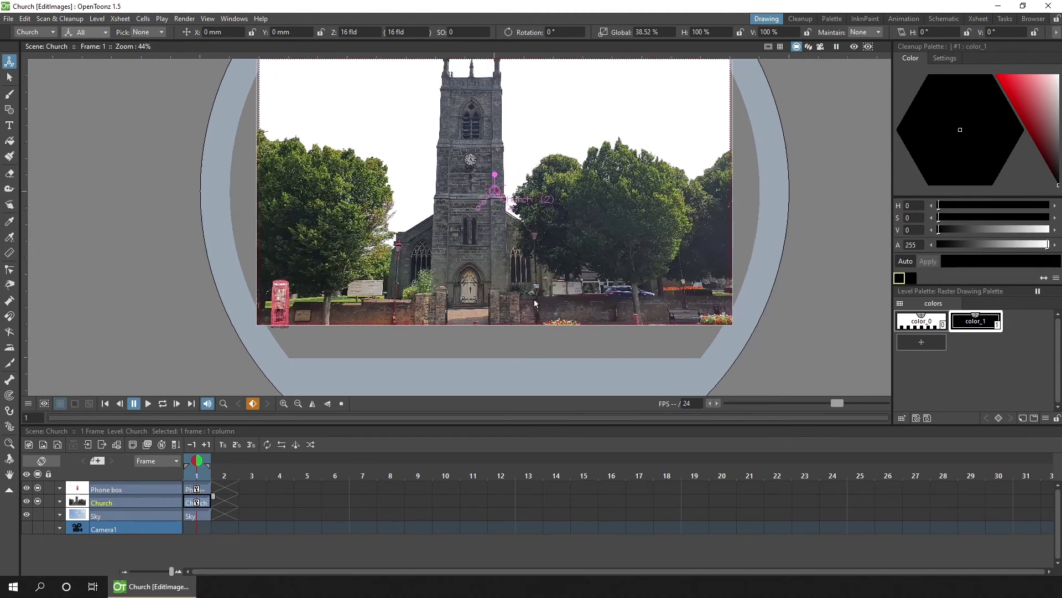
drag(534, 303, 519, 319)
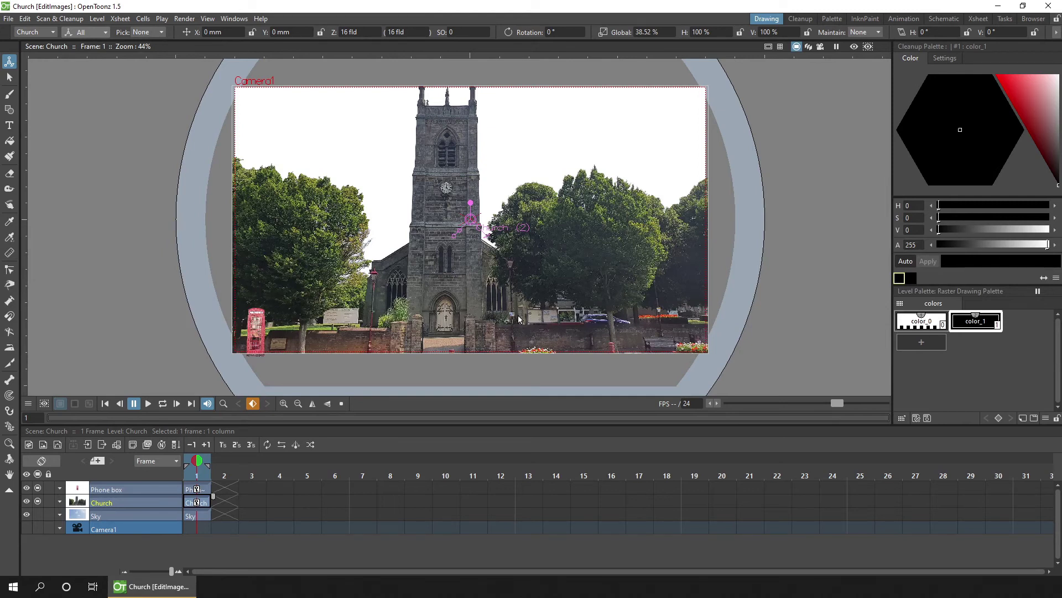
click(203, 491)
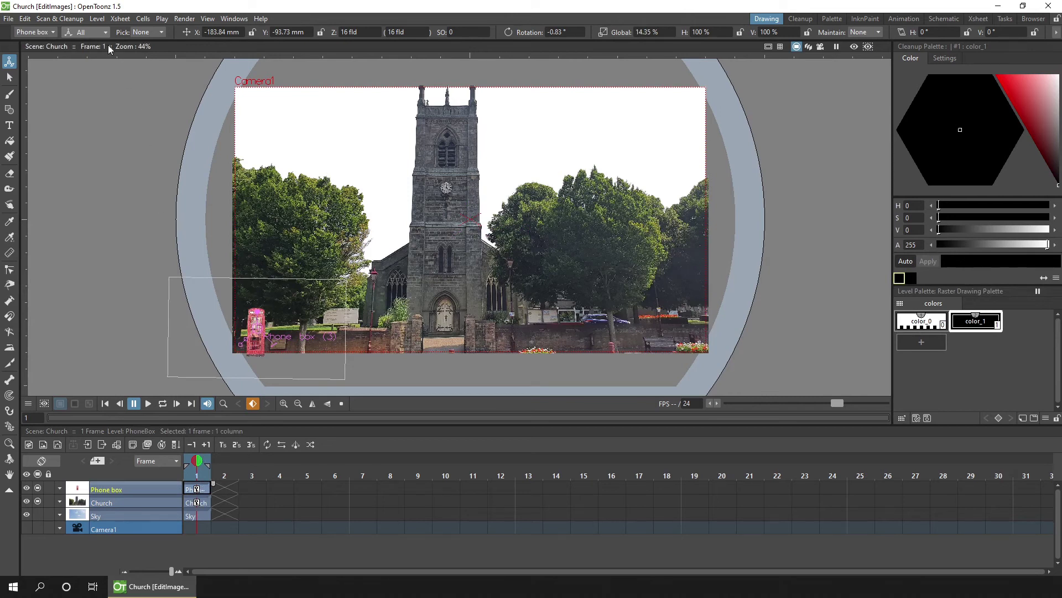
Apply Brightness and Contrast to the phone box with Brightness -50.
click(97, 18)
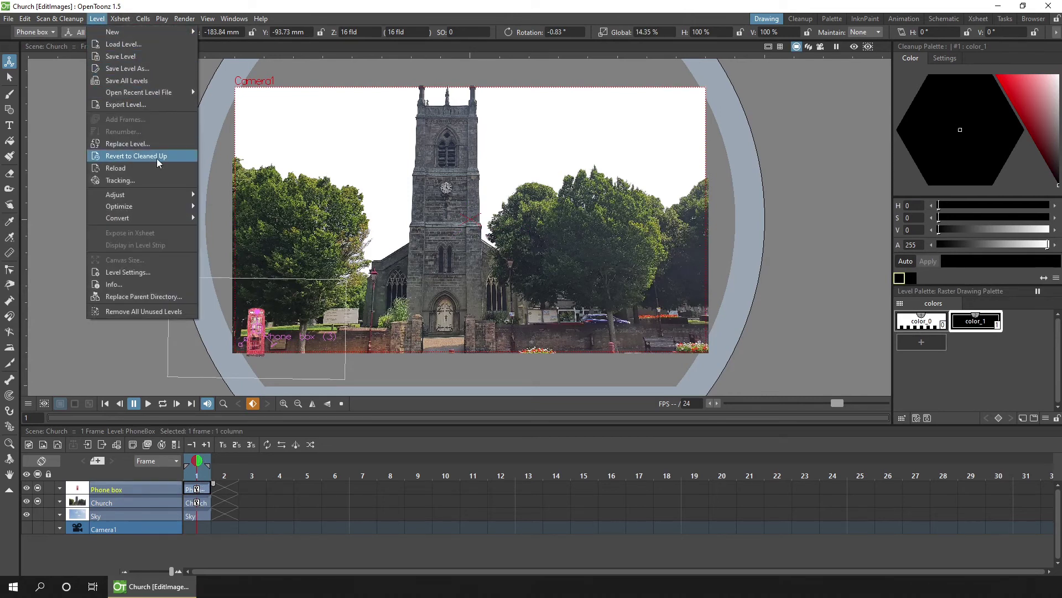
mouse_move(149, 198)
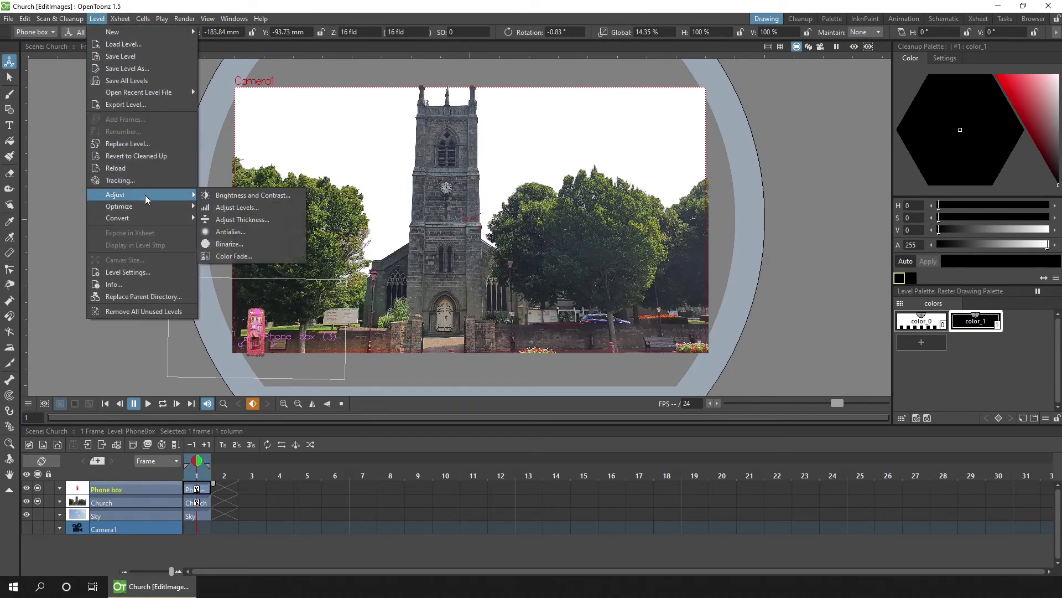
click(277, 197)
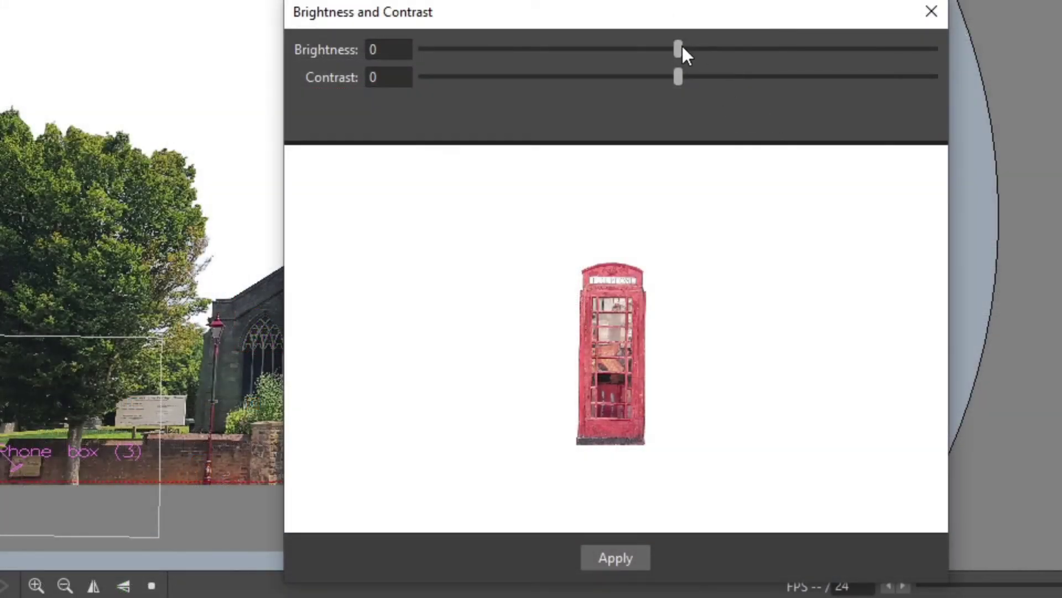
drag(683, 47, 602, 55)
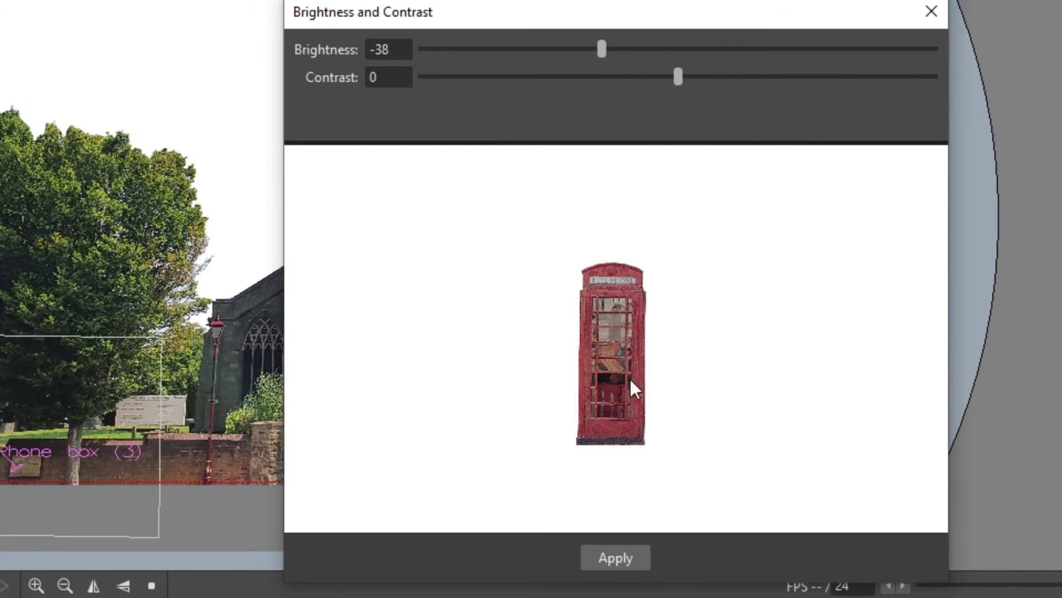
click(622, 553)
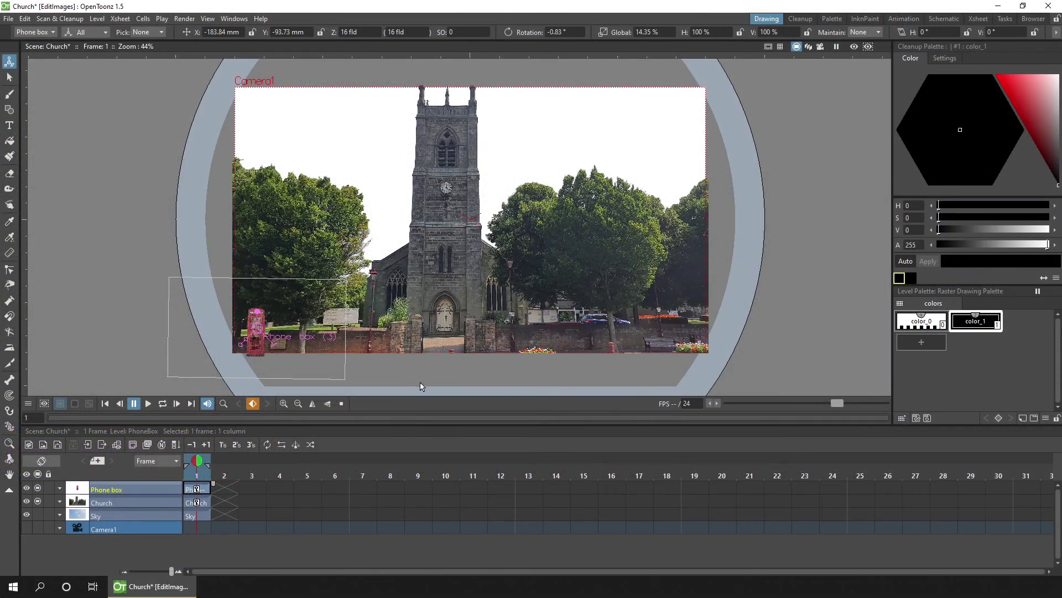
click(203, 516)
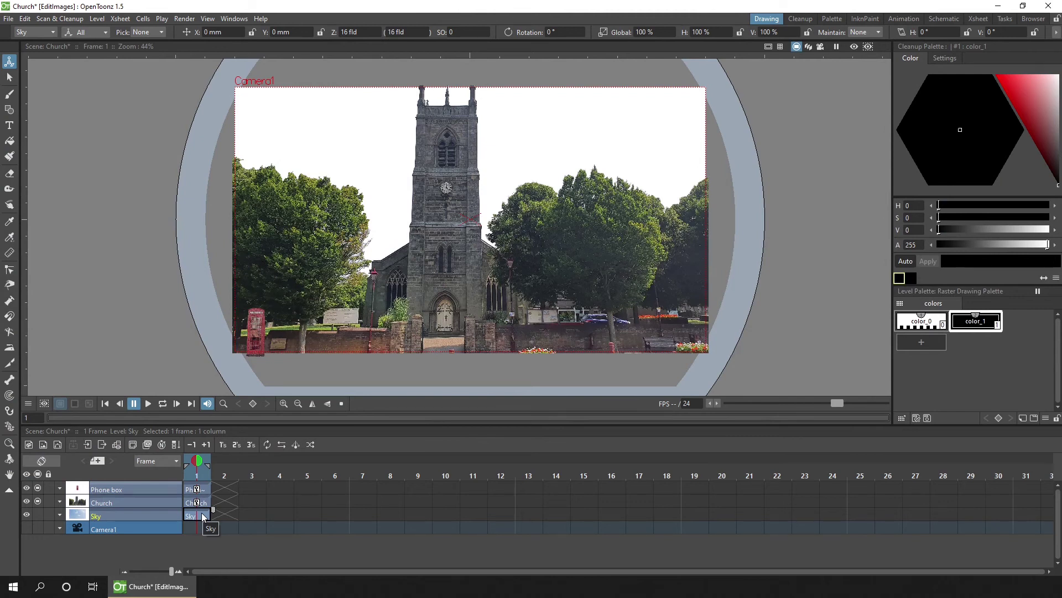
Darken the phone box slightly more with a second Brightness and Contrast pass.
click(197, 489)
click(97, 19)
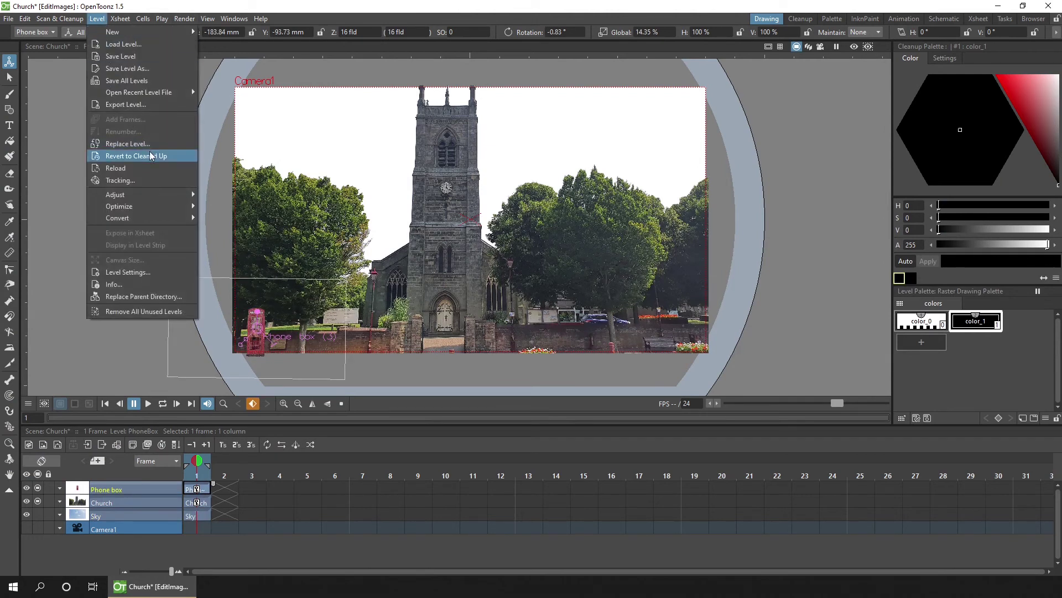
mouse_move(159, 195)
click(261, 197)
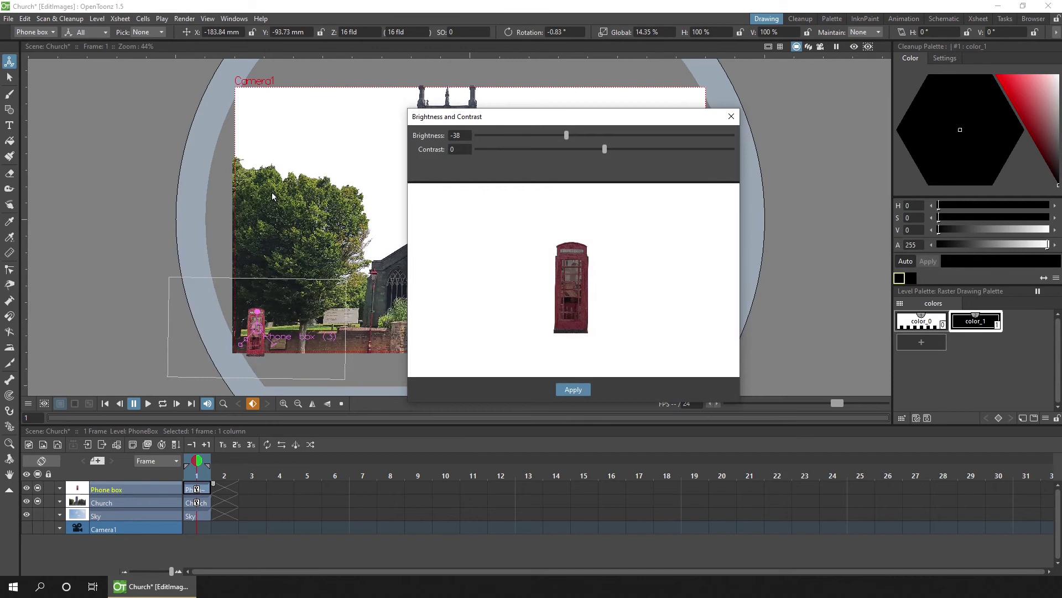
drag(569, 135, 565, 135)
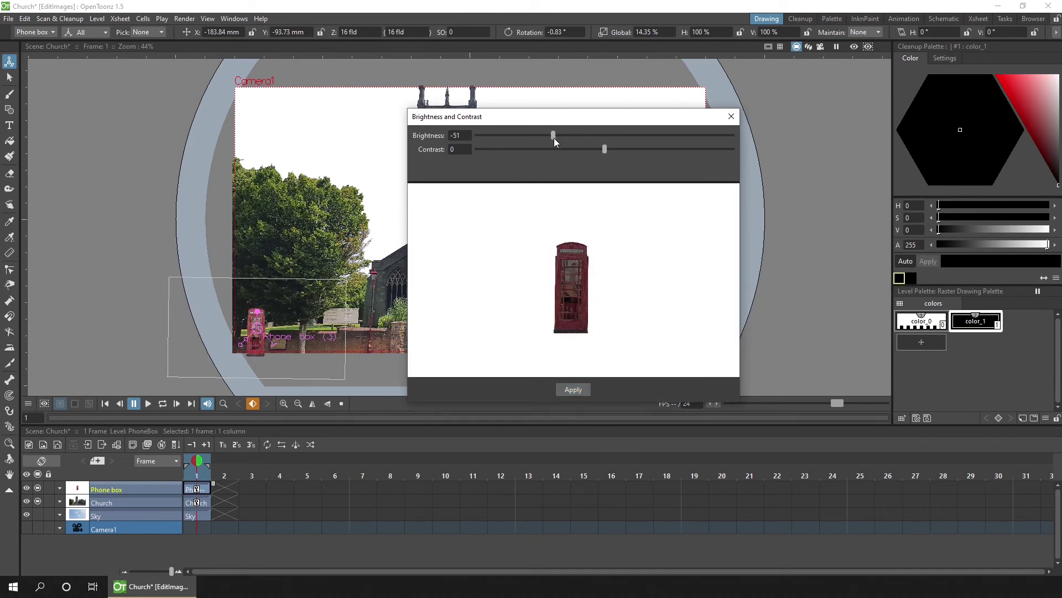
click(567, 389)
click(197, 515)
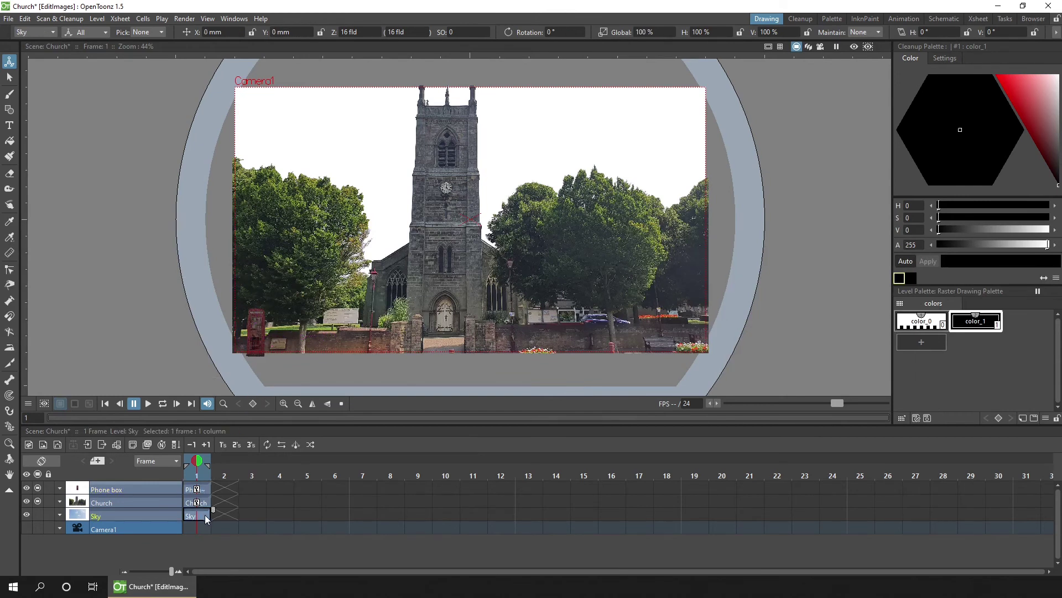
Preview in camera view, turn on the Sky column, switch to the Selection tool and save.
click(821, 47)
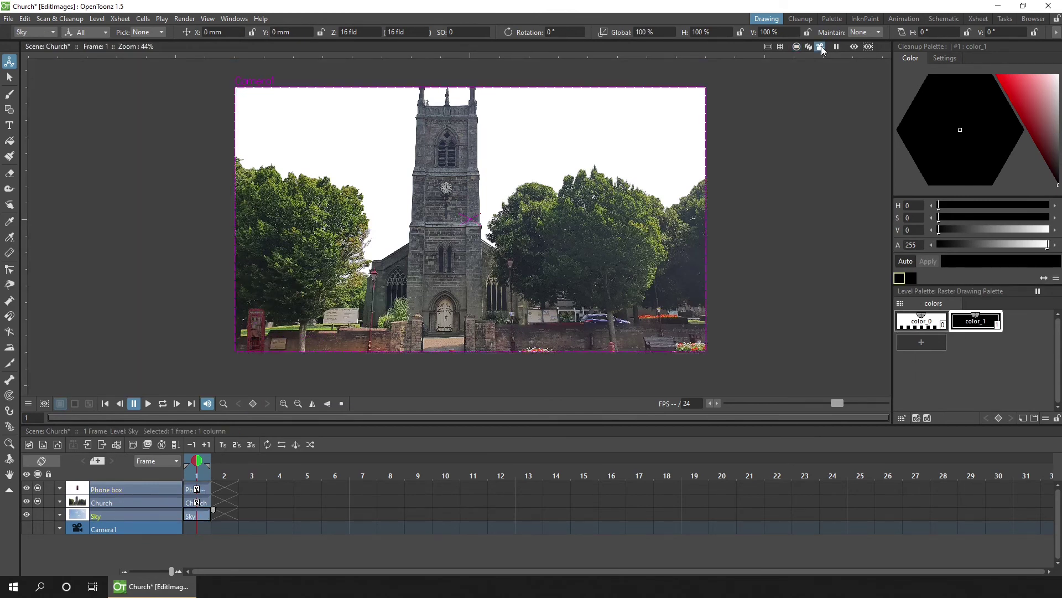
scroll(512, 189, up, 1)
key(ctrl+s)
click(38, 514)
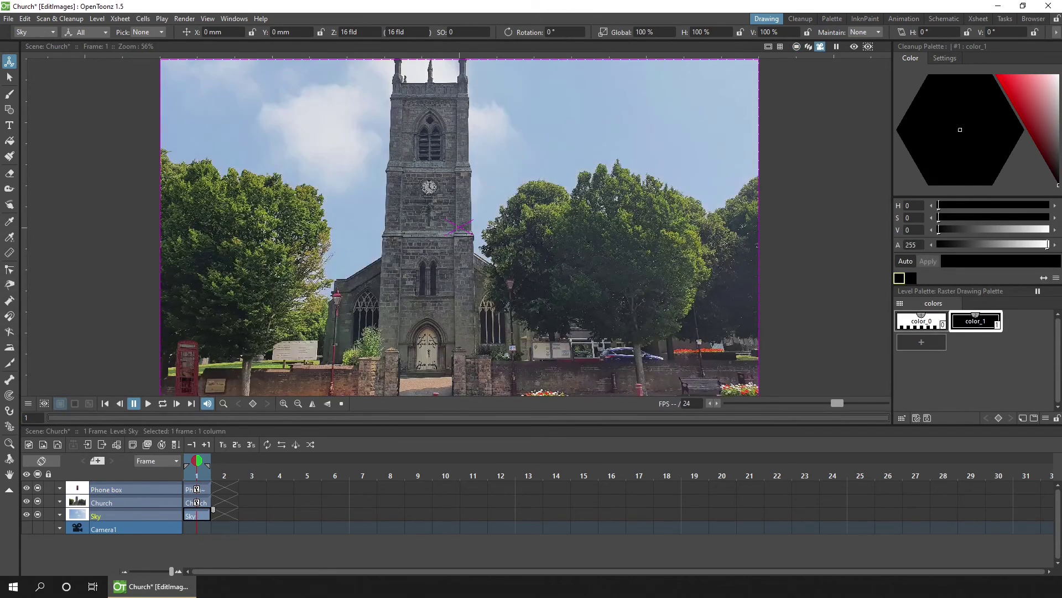
key(s)
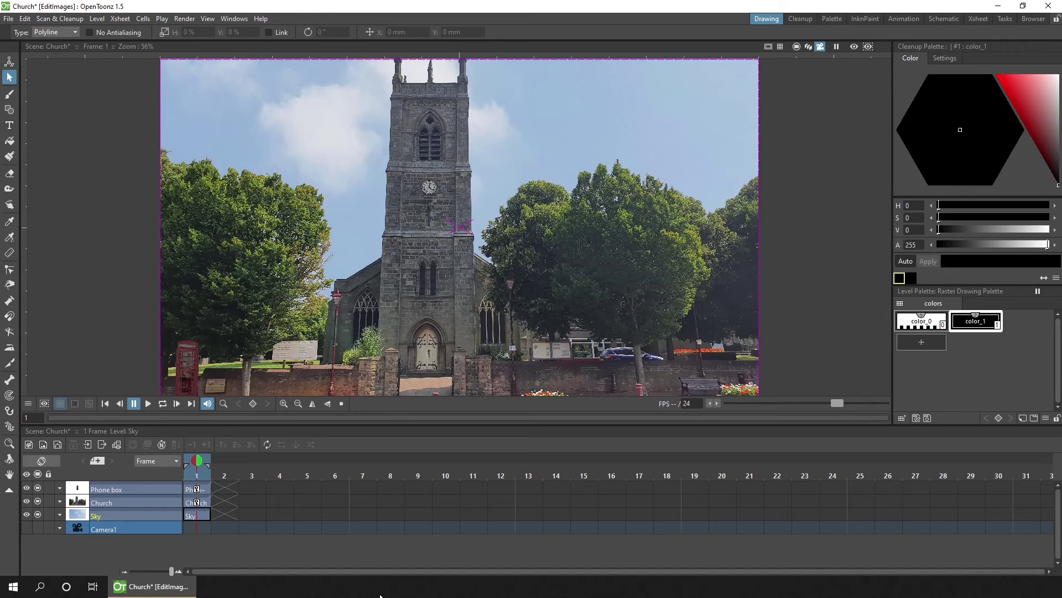
key(ctrl+s)
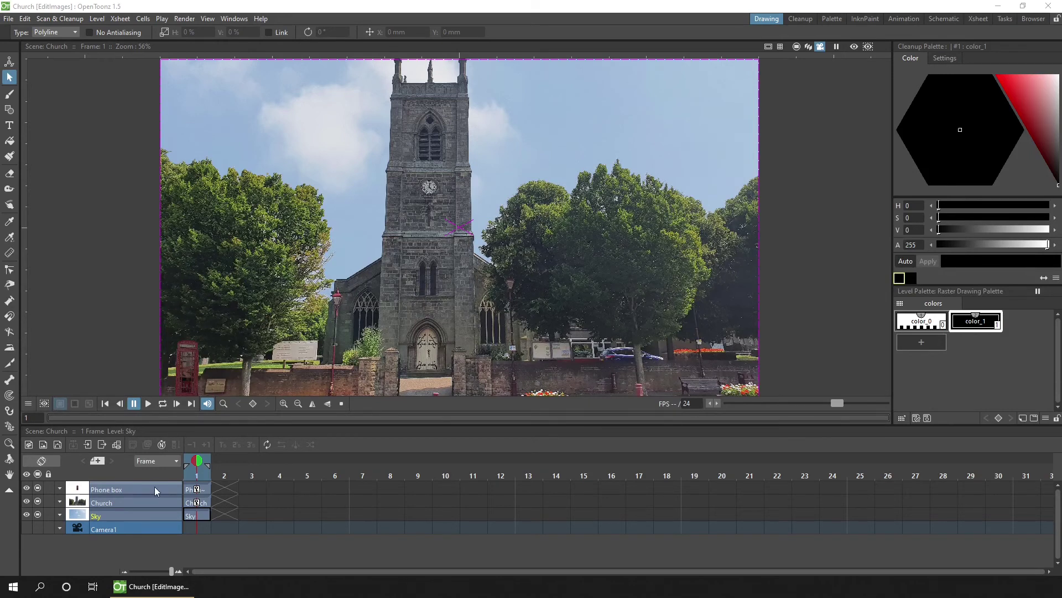
Collapse the Phone box, Church and Sky columns into a sub-xsheet.
drag(147, 489, 148, 517)
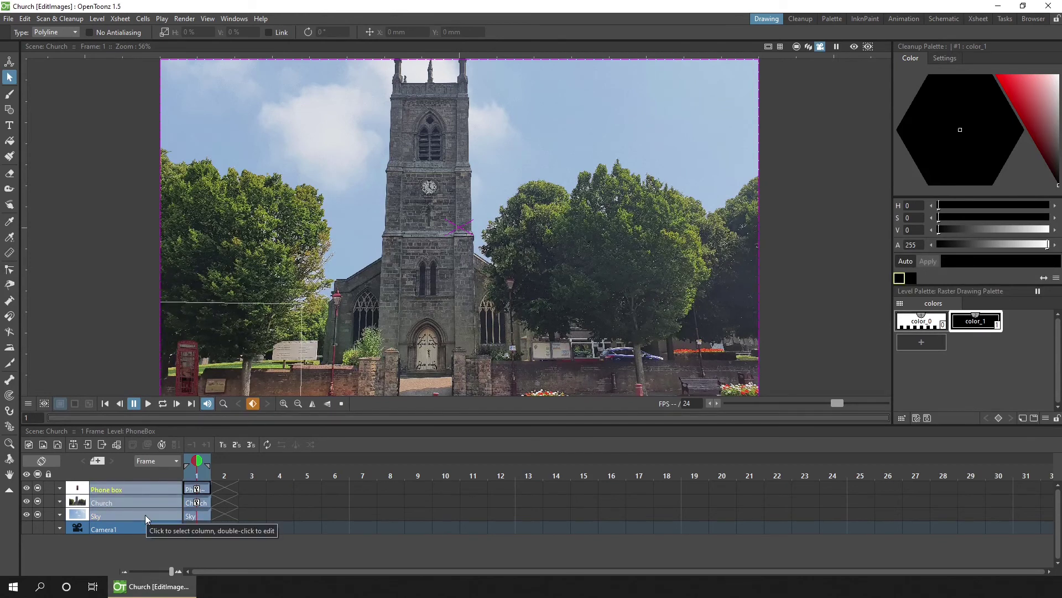
right_click(158, 511)
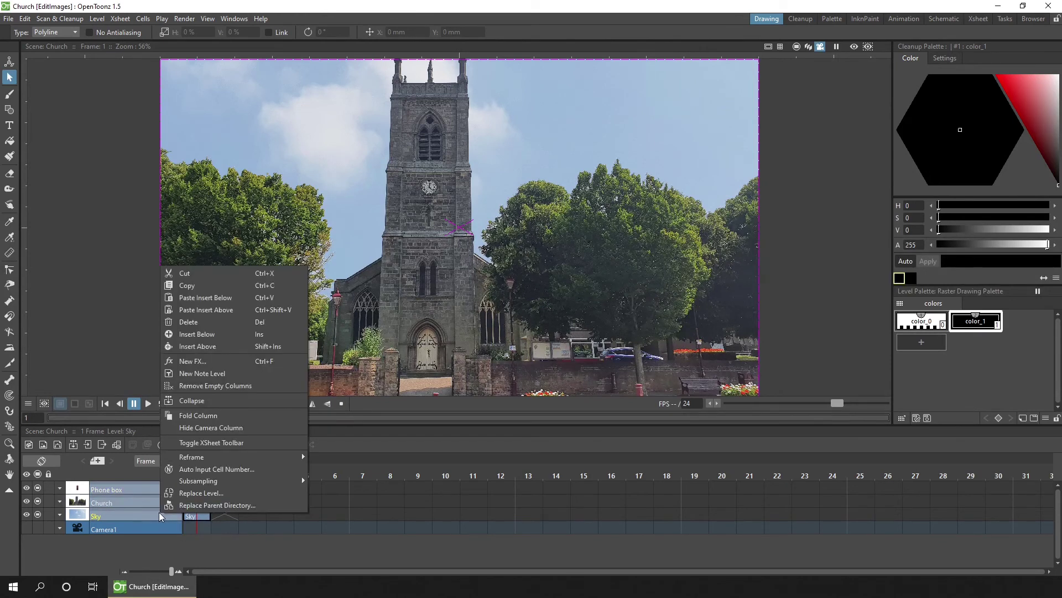
click(214, 400)
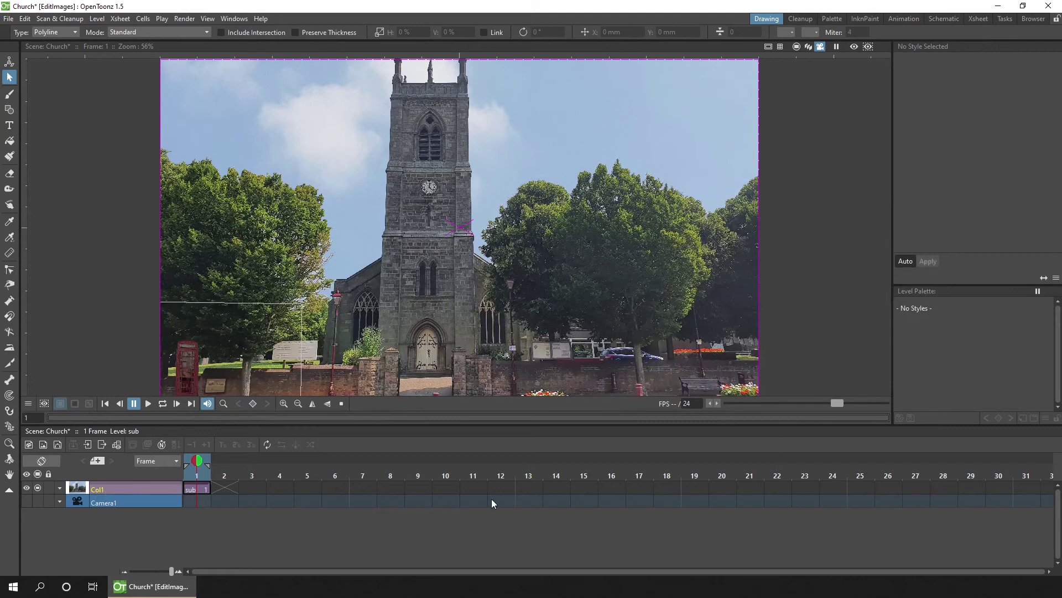
Rename the collapsed column to Church and extend its cell to frame 12.
double_click(117, 490)
text(Chu)
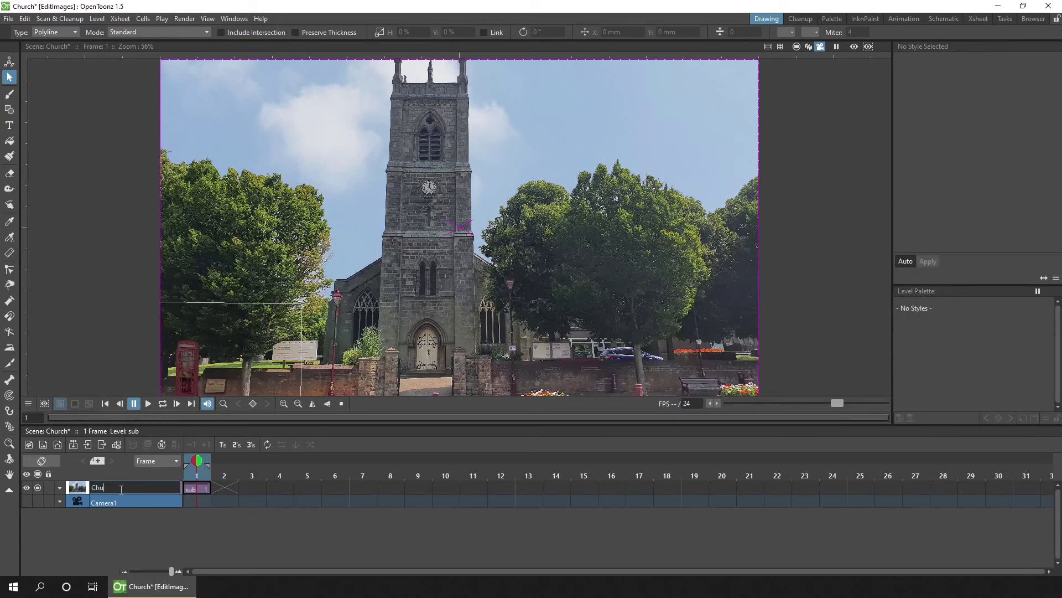
text(rch)
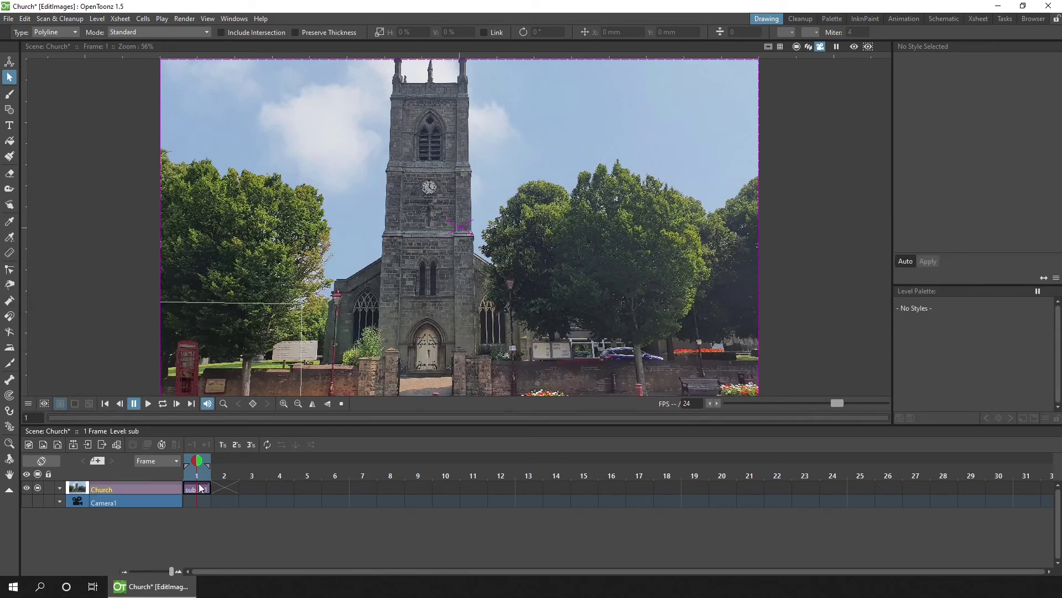
click(199, 490)
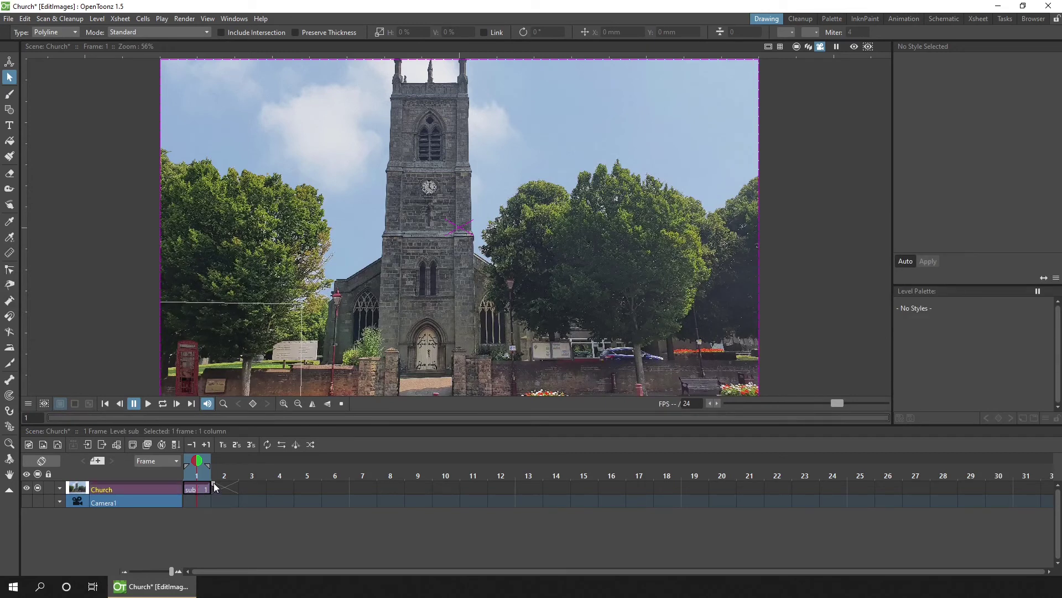
drag(214, 485, 572, 489)
drag(688, 499, 523, 486)
key(Right)
key(Right)
key(Right)
key(Right)
key(Right)
key(Right)
key(Right)
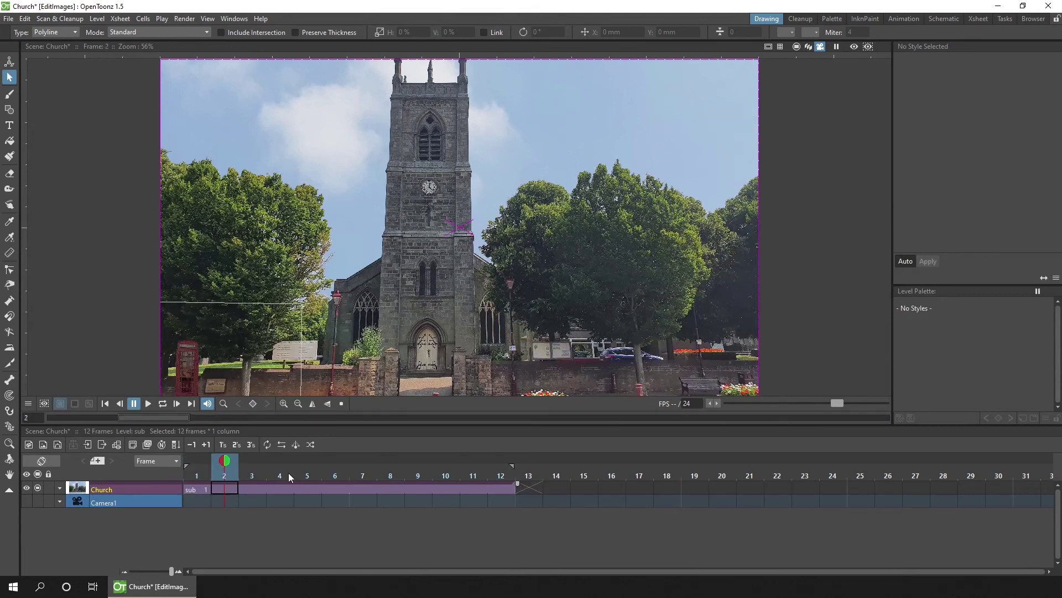
drag(279, 477, 186, 475)
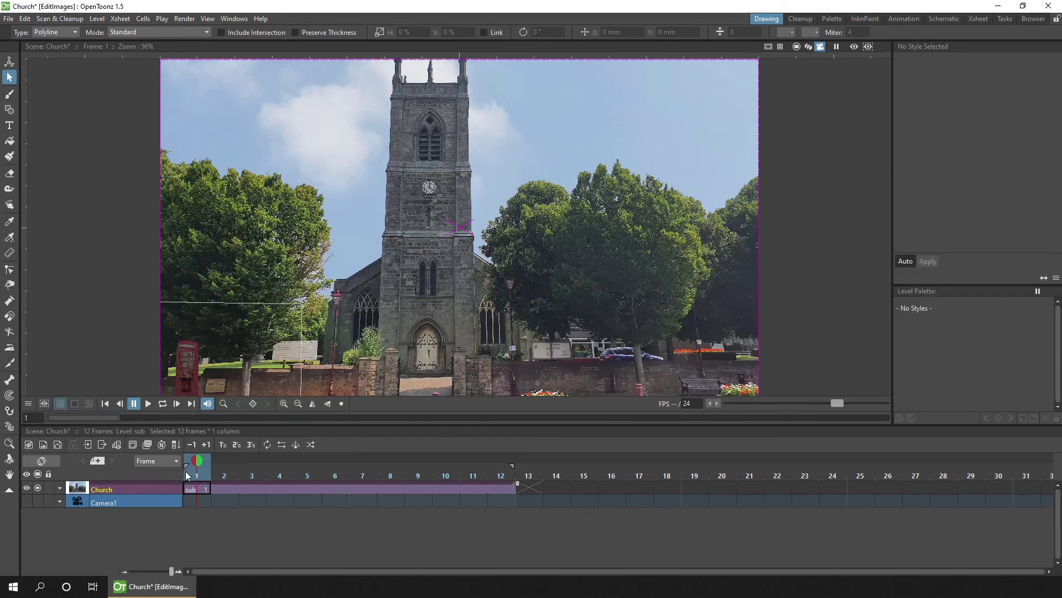
Save, inspect the three layers inside the Church sub-xsheet, close it and save again.
key(ctrl+s)
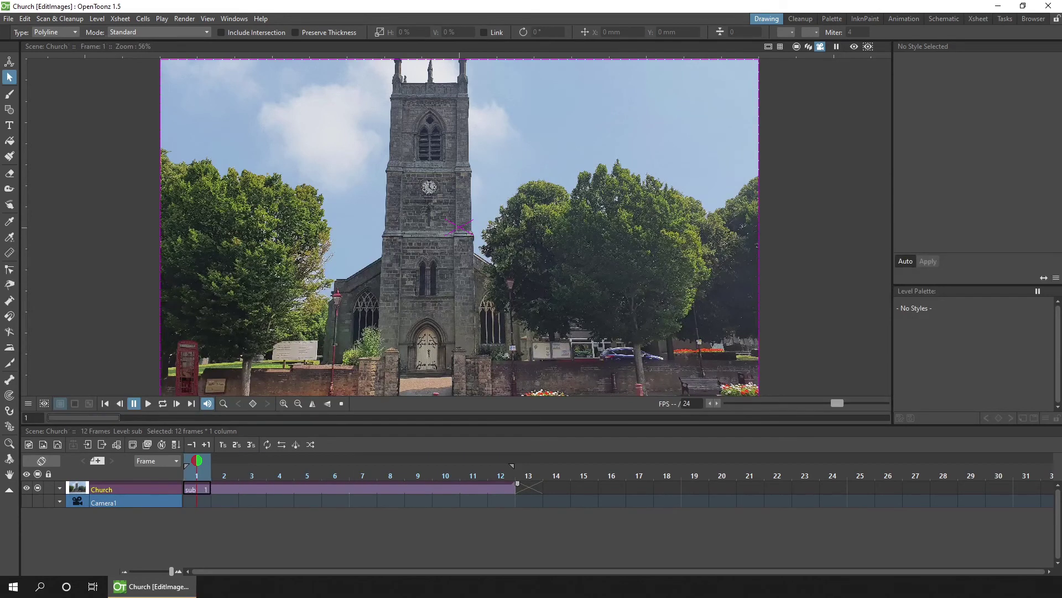
click(88, 448)
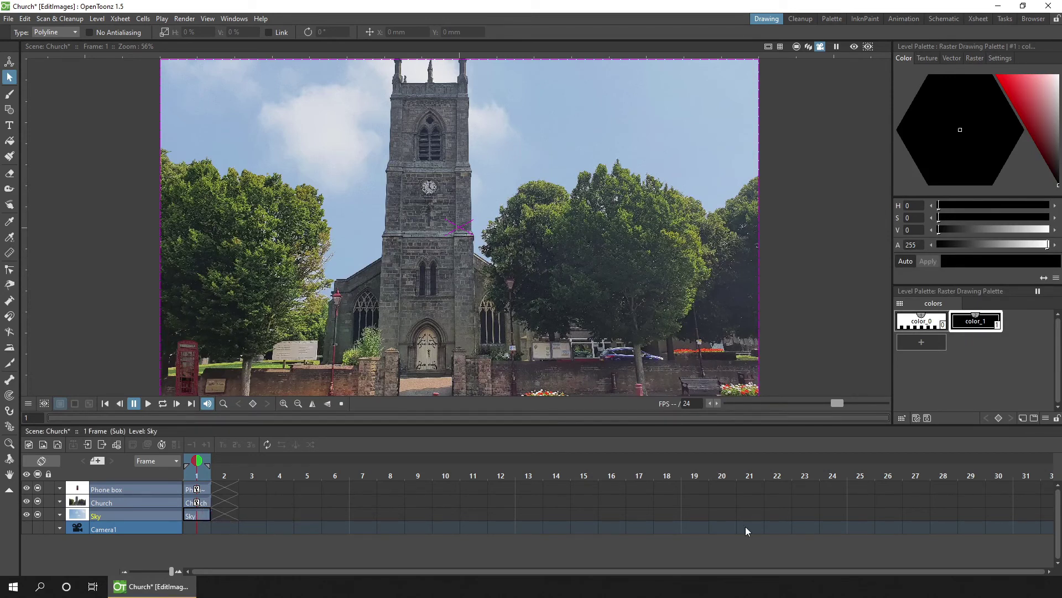
click(102, 445)
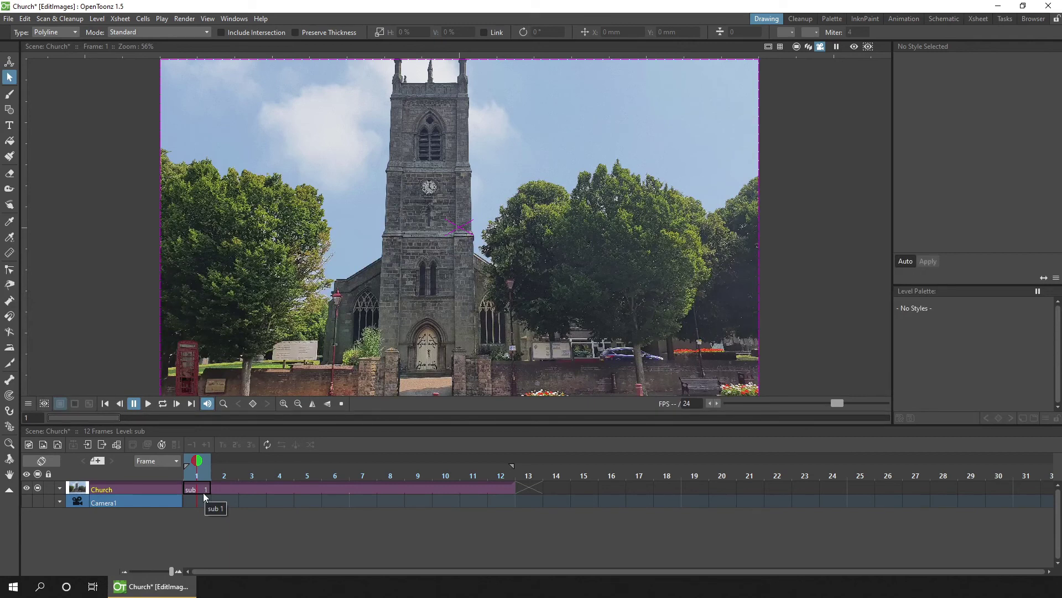
key(ctrl+s)
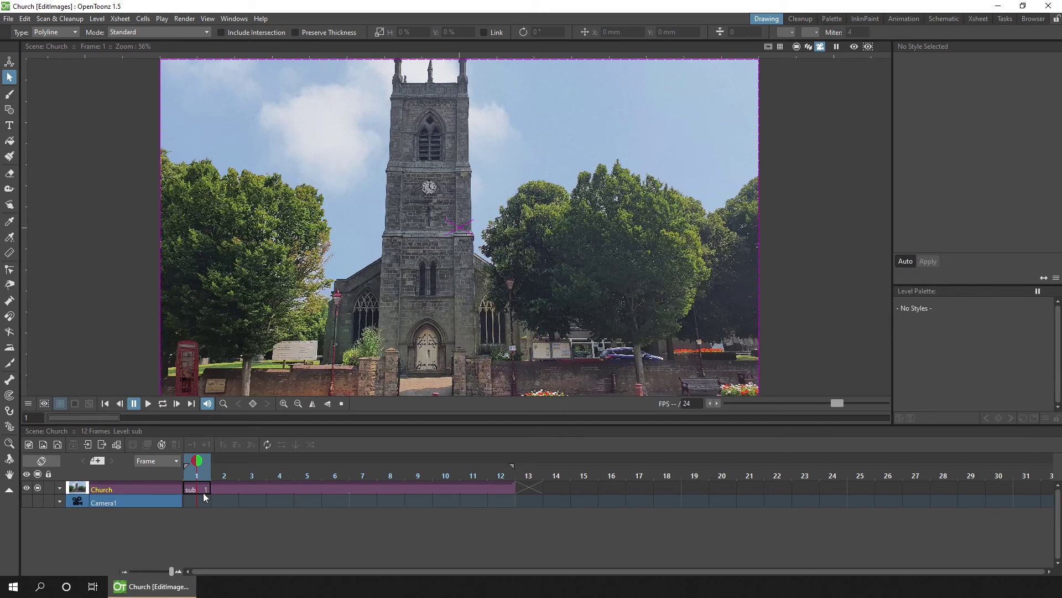
Render only frame 1 as a png named Church-Adjusted from Output Settings.
click(184, 19)
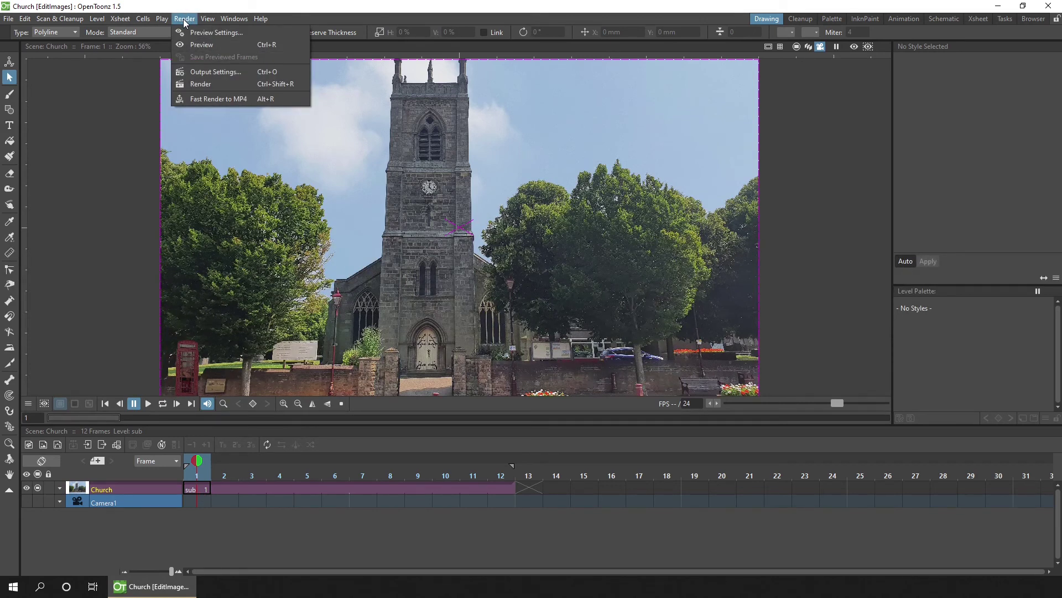
click(249, 71)
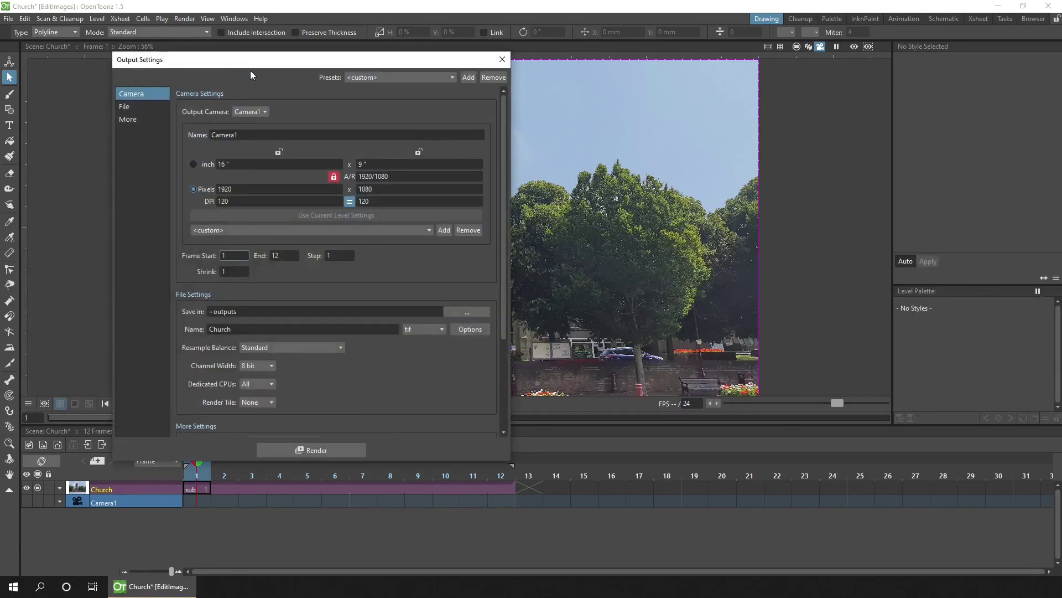
double_click(293, 255)
text(1)
click(434, 329)
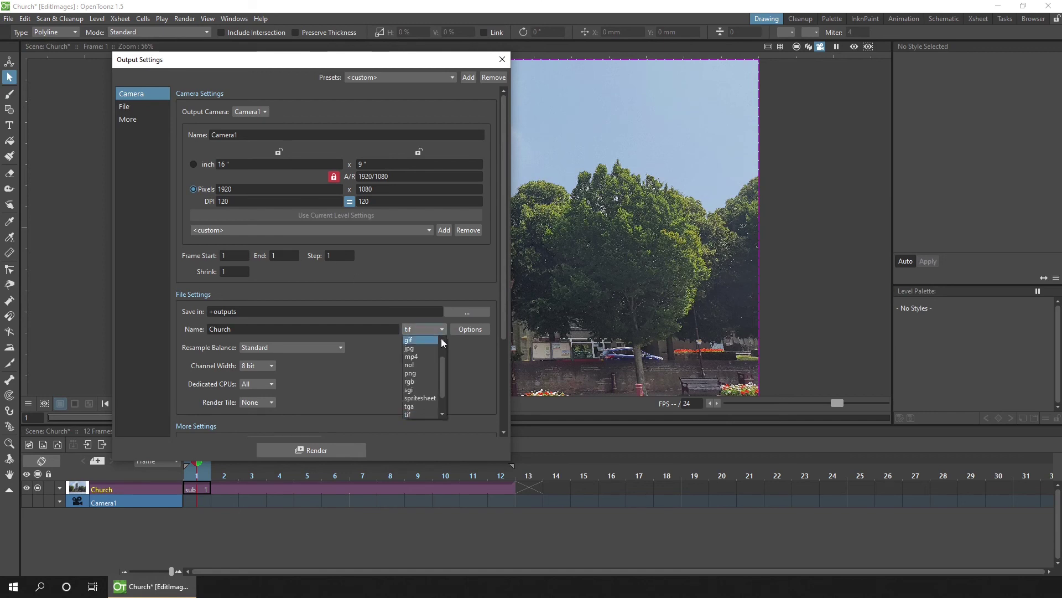
click(424, 373)
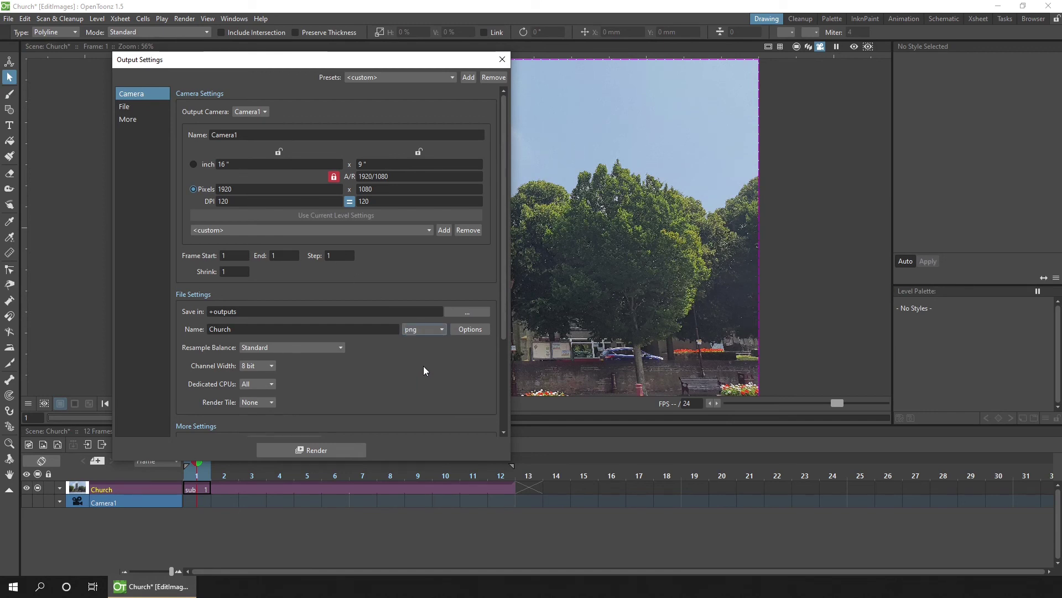
click(261, 330)
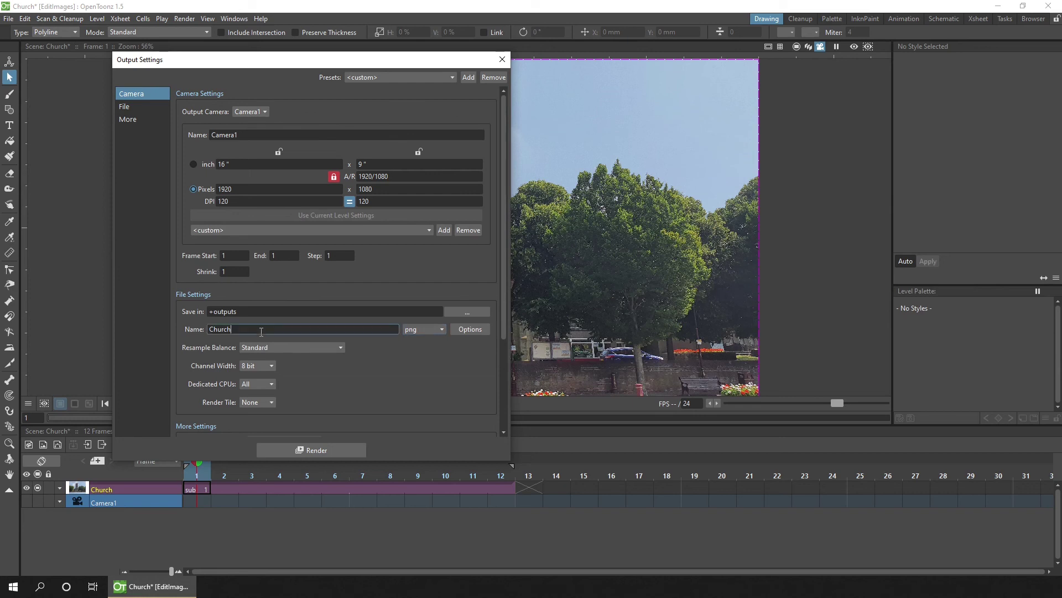
text(-Adjusted)
click(324, 451)
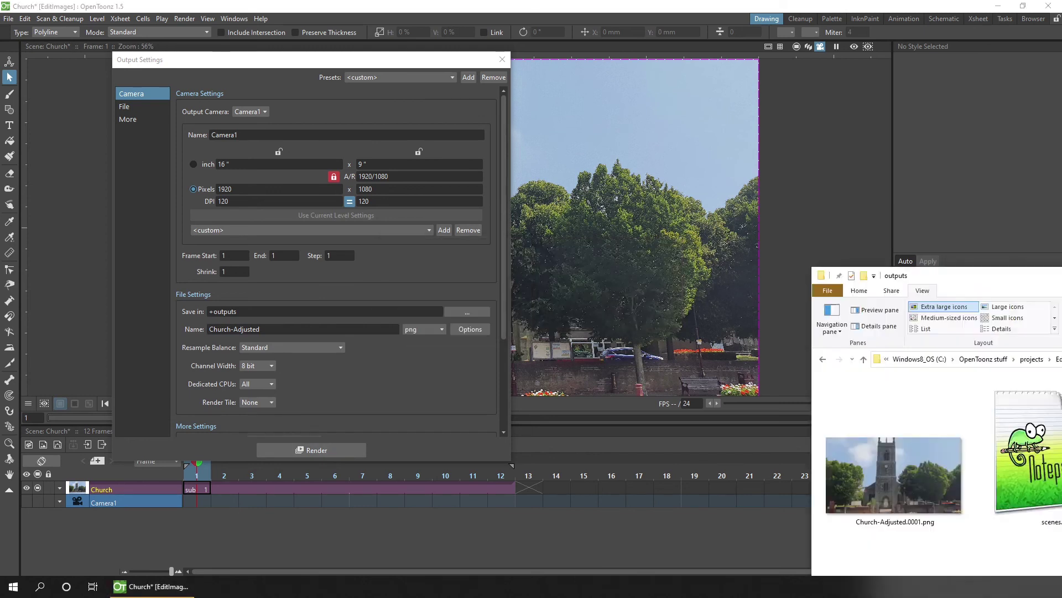
drag(940, 263, 478, 90)
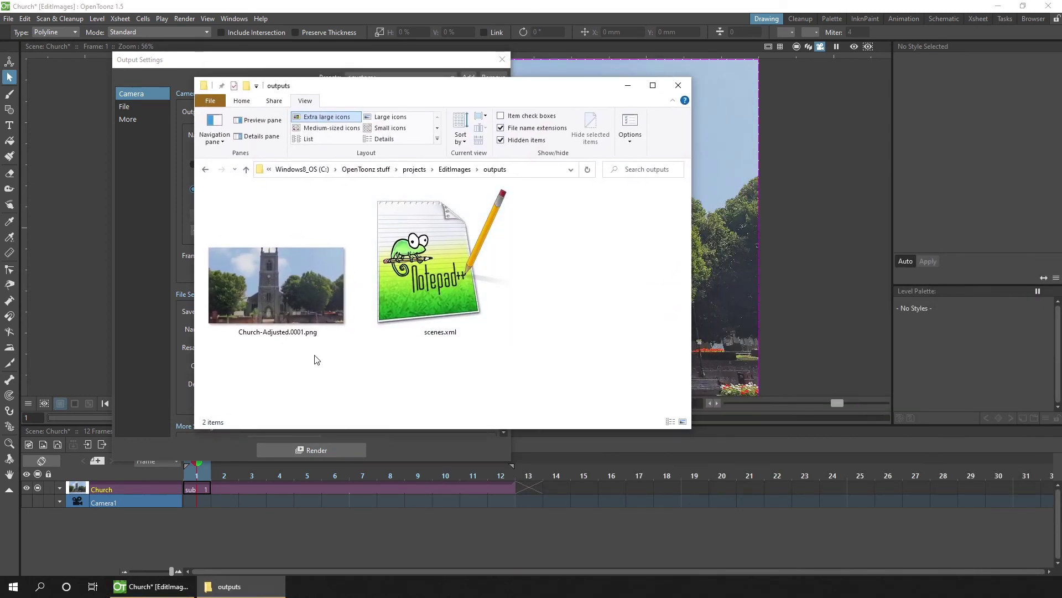
Drag Church-Adjusted.0001.png from the outputs folder into the xsheet at frame 13.
click(303, 295)
click(354, 383)
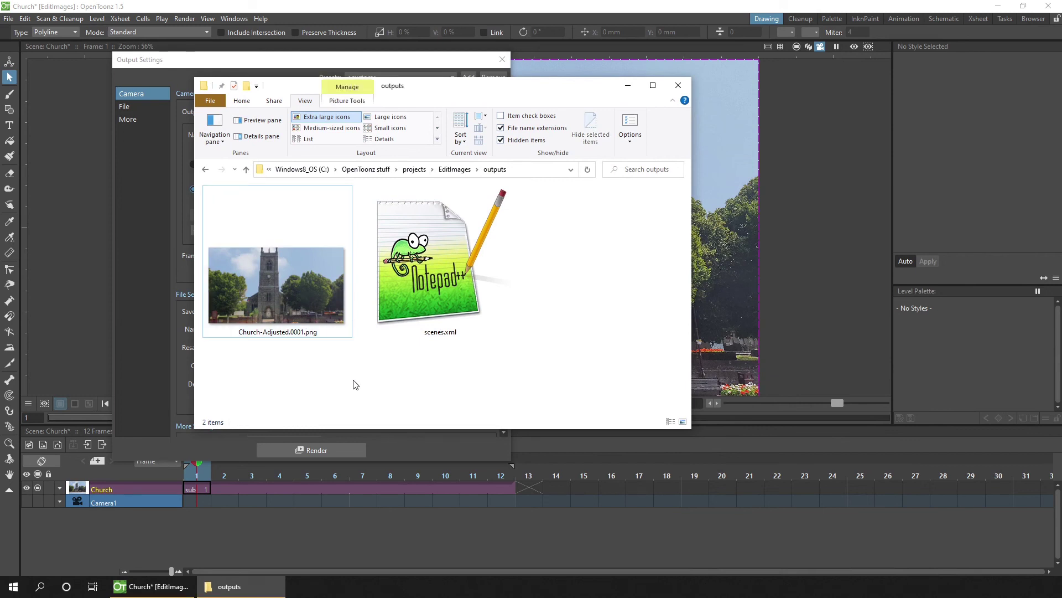
drag(279, 284, 533, 488)
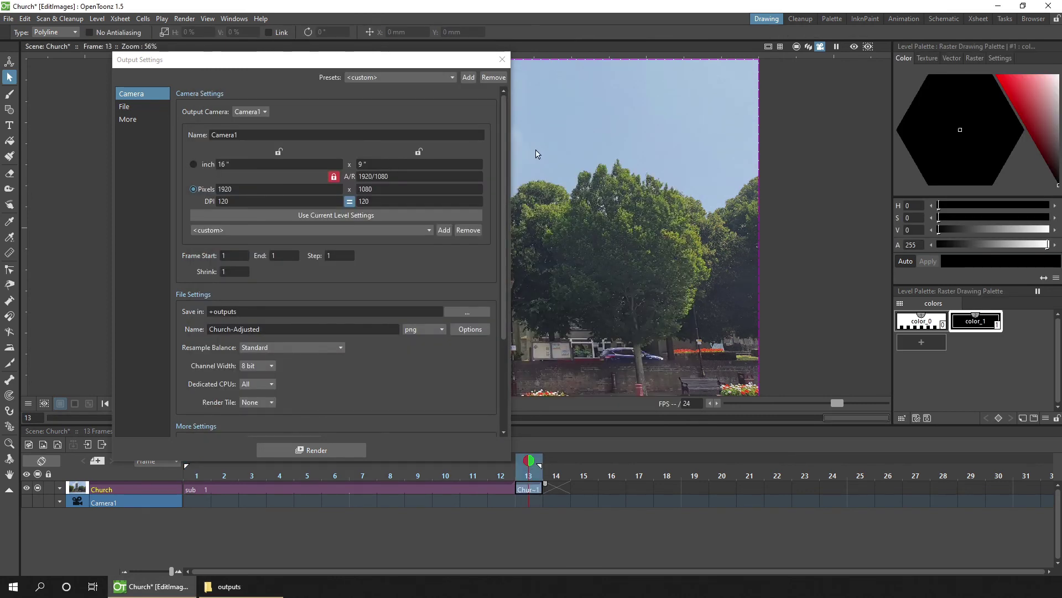
Close Output Settings and switch the viewer to Full Screen Mode.
click(502, 59)
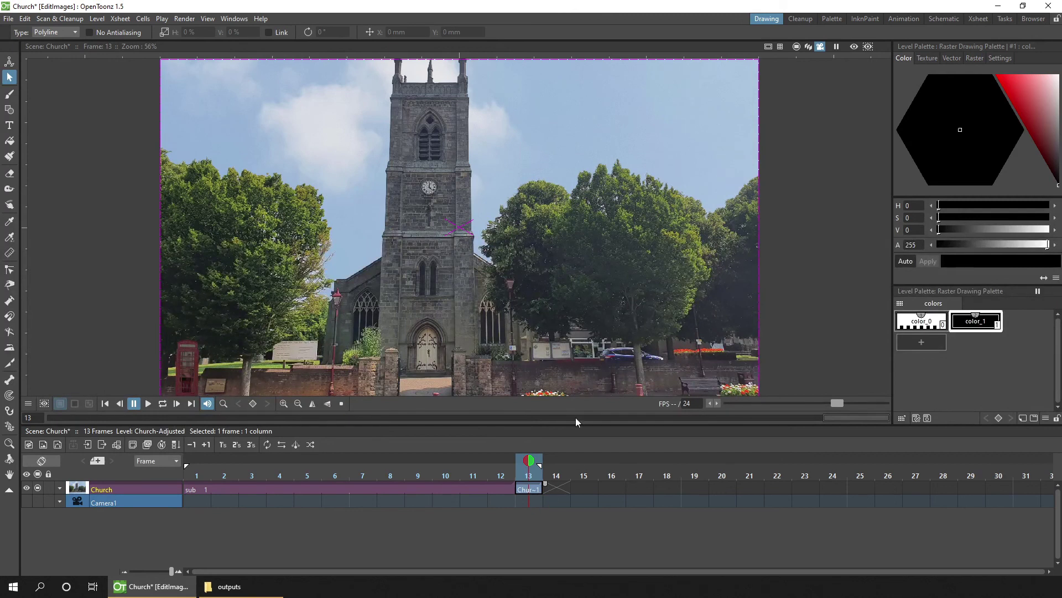
right_click(539, 254)
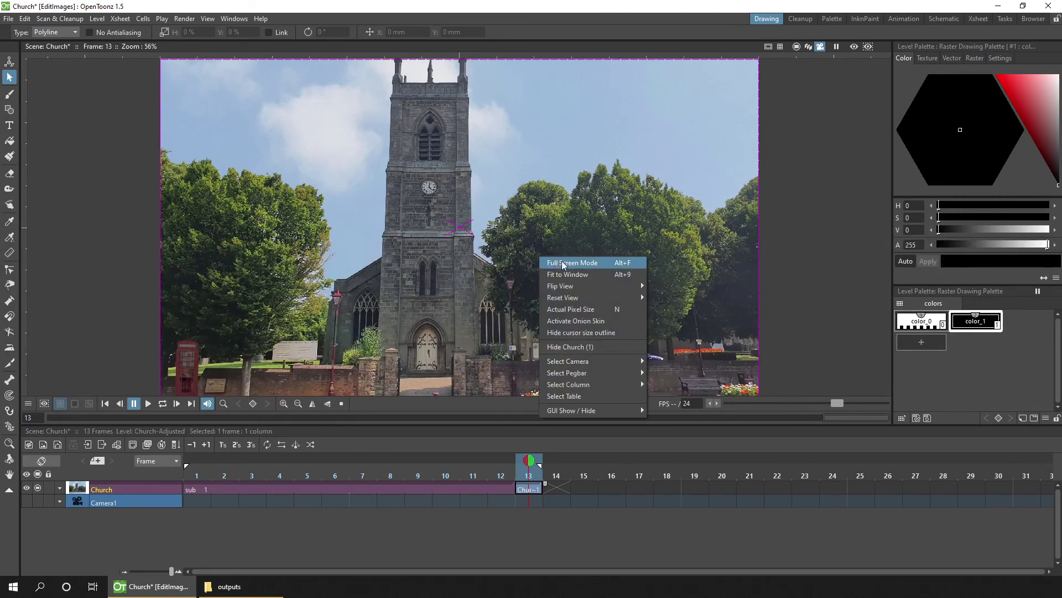
click(564, 265)
right_click(562, 261)
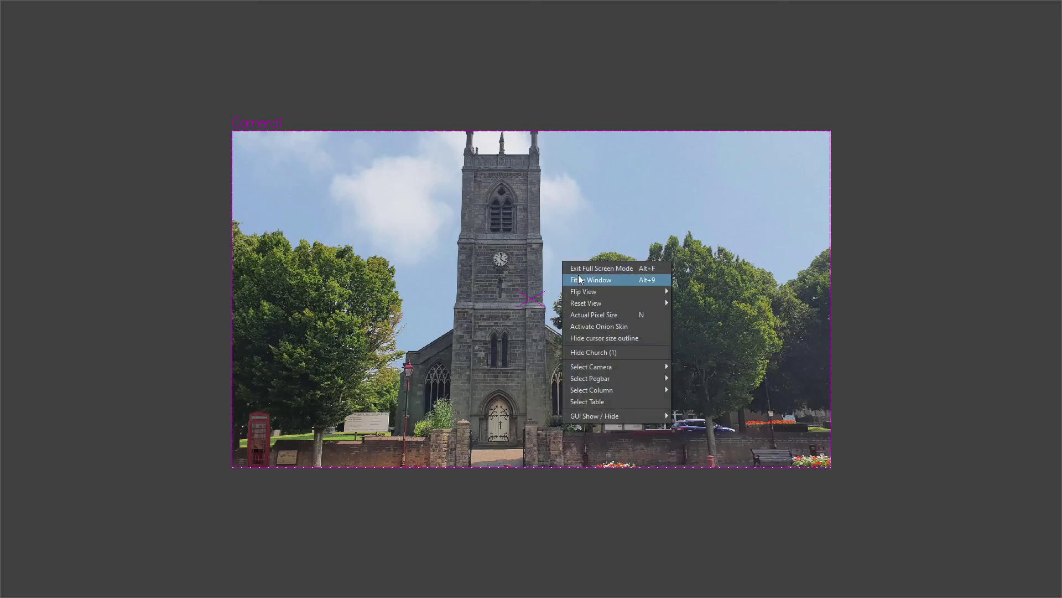